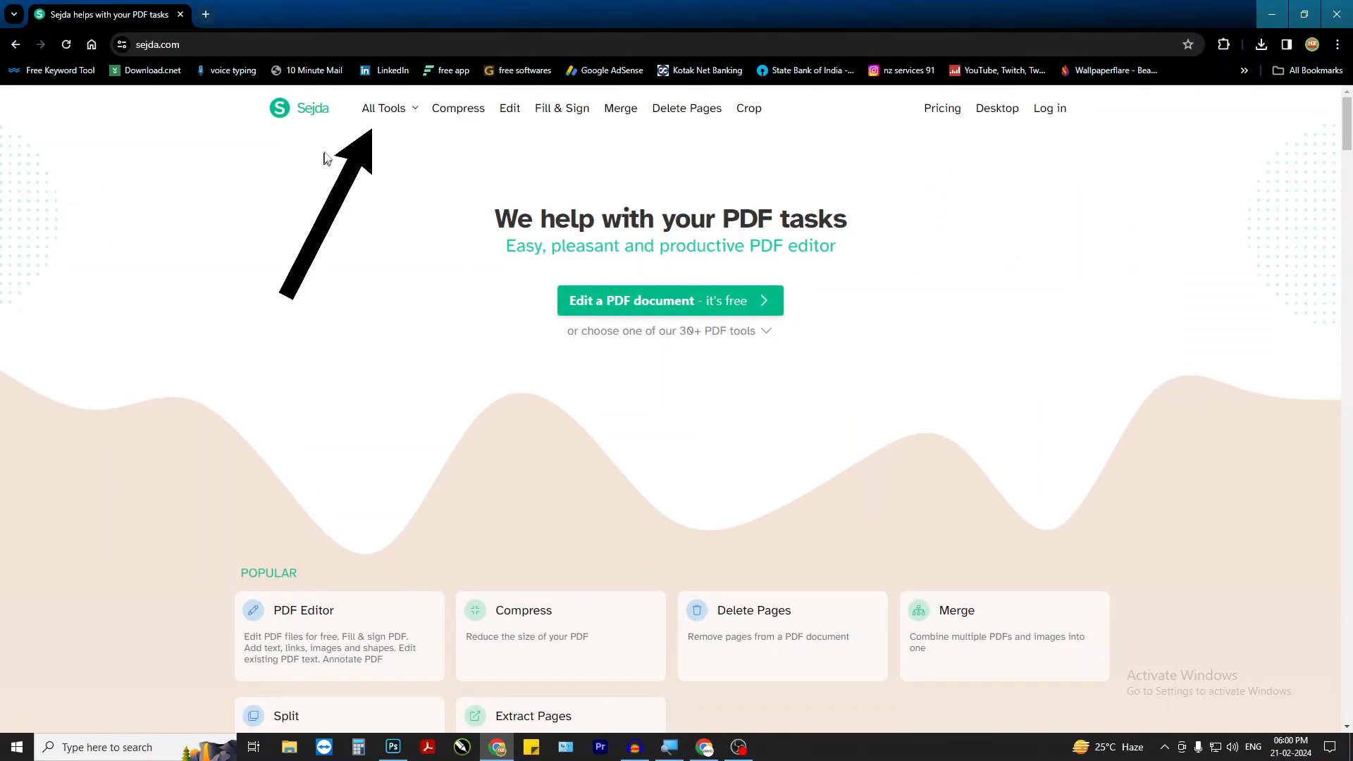
Open the Crop tool from Sejda's list of all PDF tools.
{"action": "left_click", "coordinate": [386, 110]}
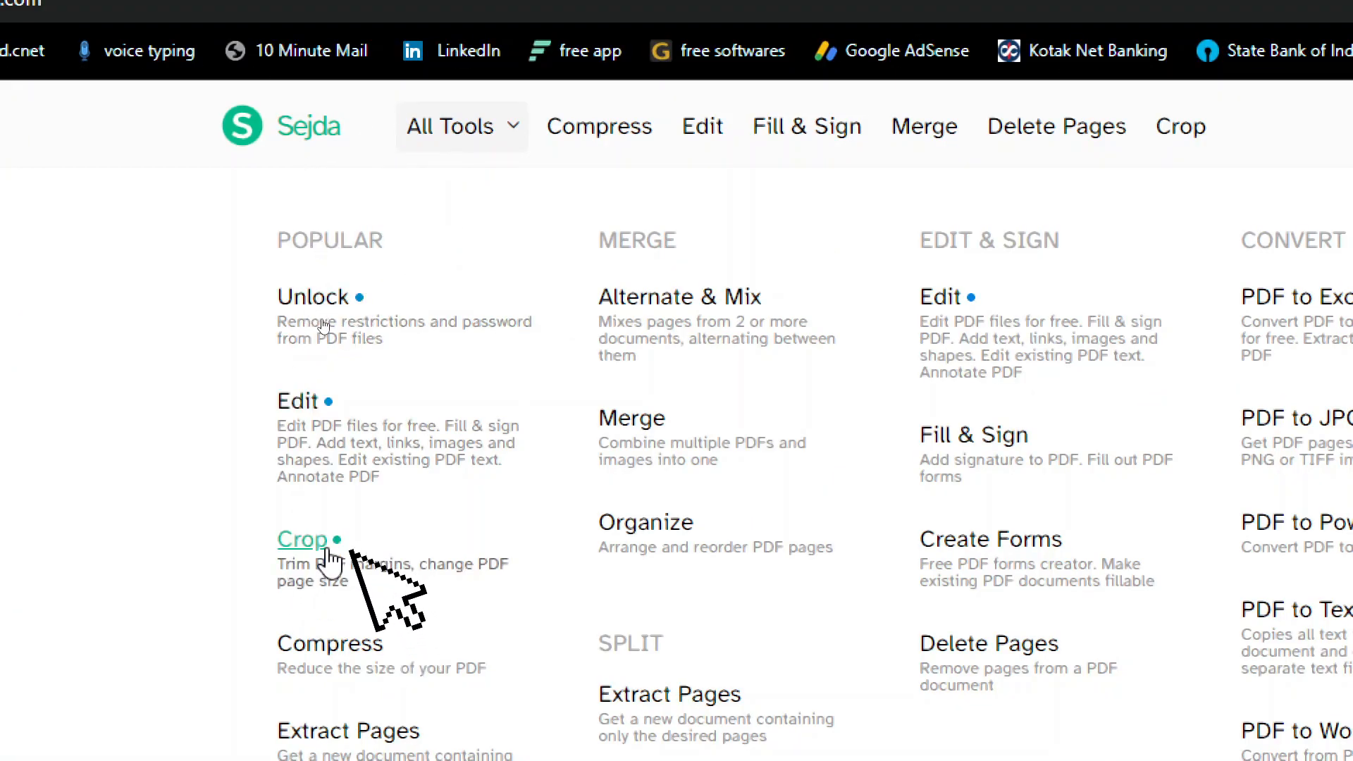
{"action": "left_click", "coordinate": [318, 556]}
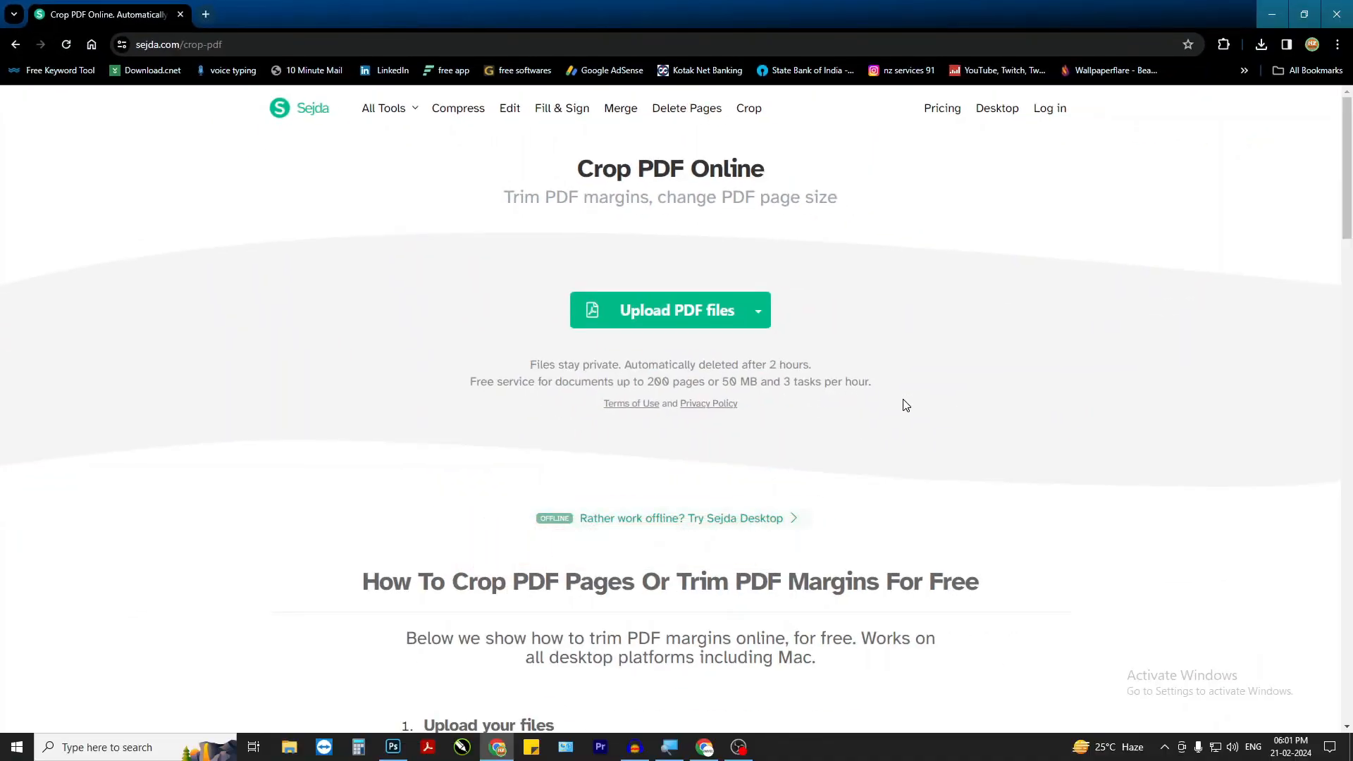
Open the Flipkart labels PDF from the desktop in Adobe Acrobat, examine its label and invoice layout, and return to the desktop.
{"action": "left_click", "coordinate": [1271, 14]}
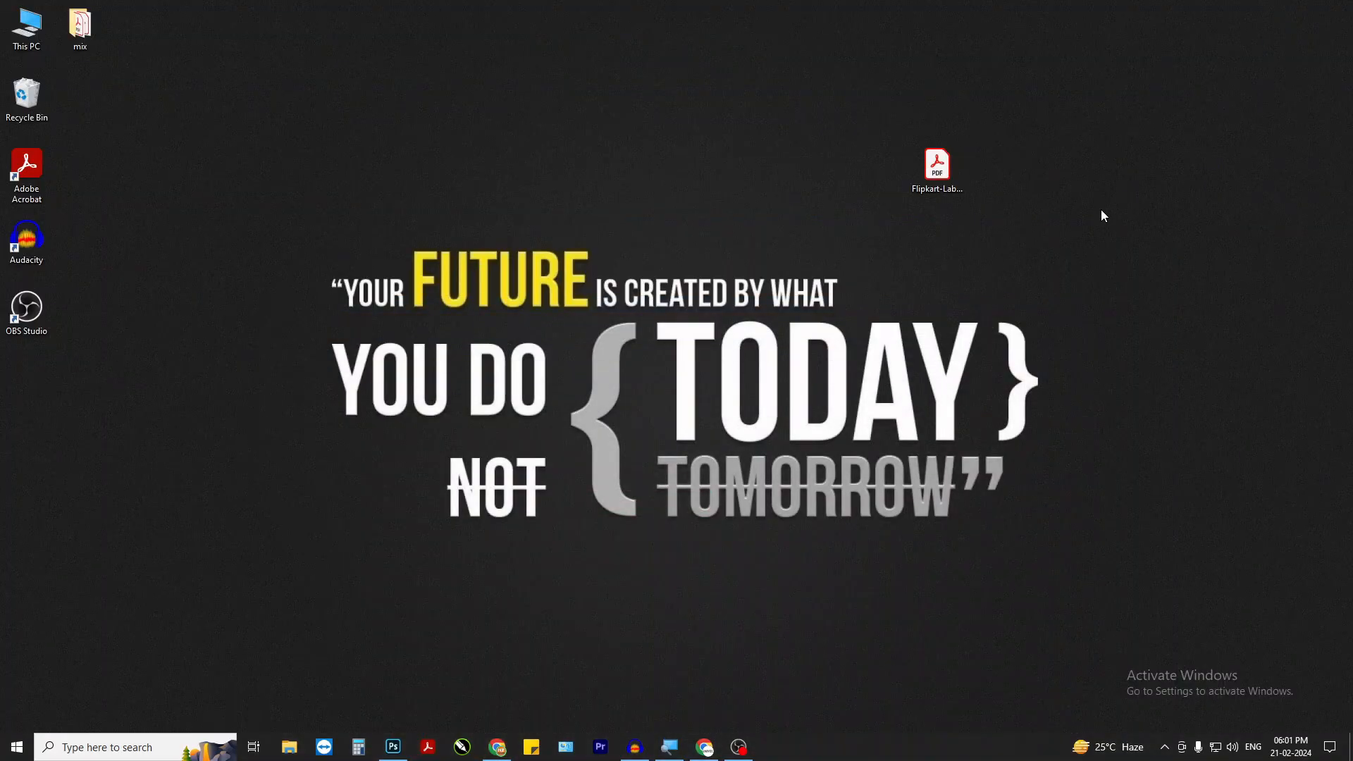
{"action": "double_click", "coordinate": [941, 170]}
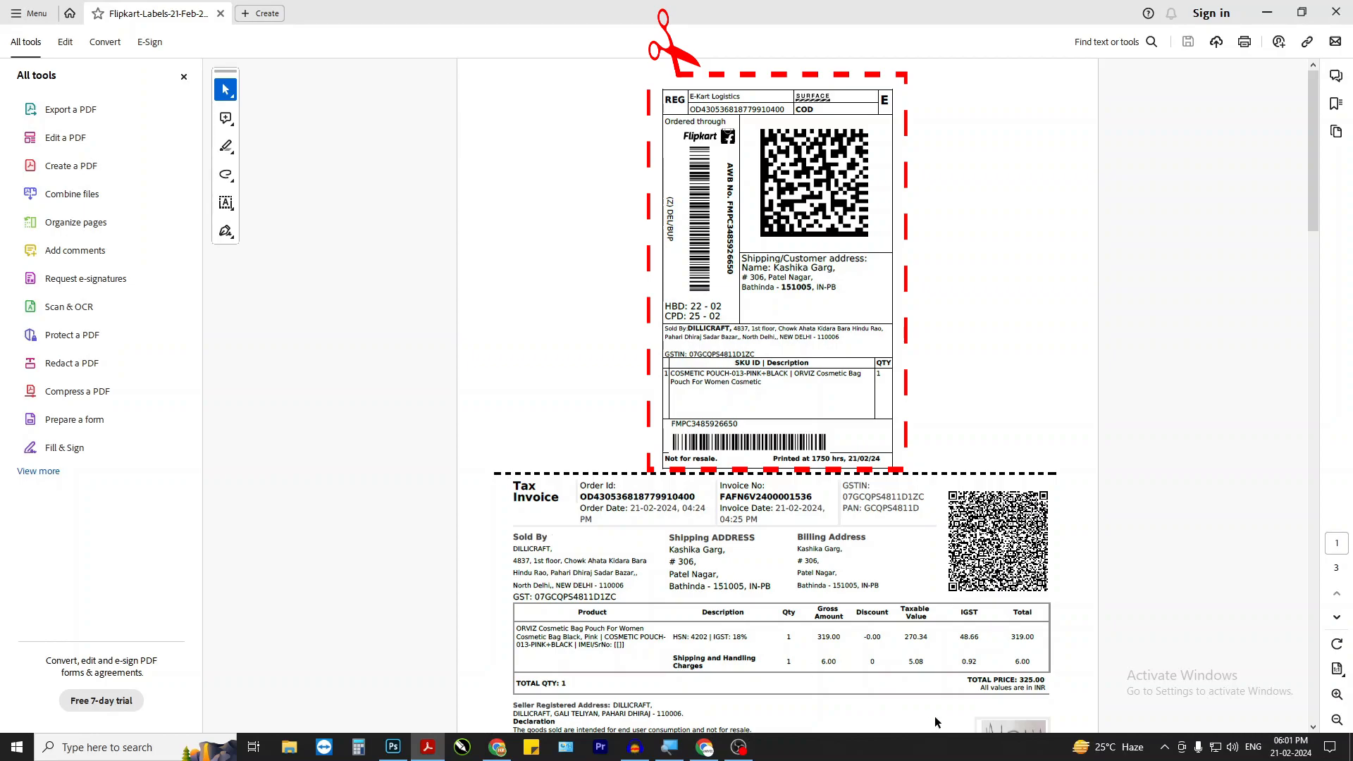
{"action": "key", "text": "ctrl+0"}
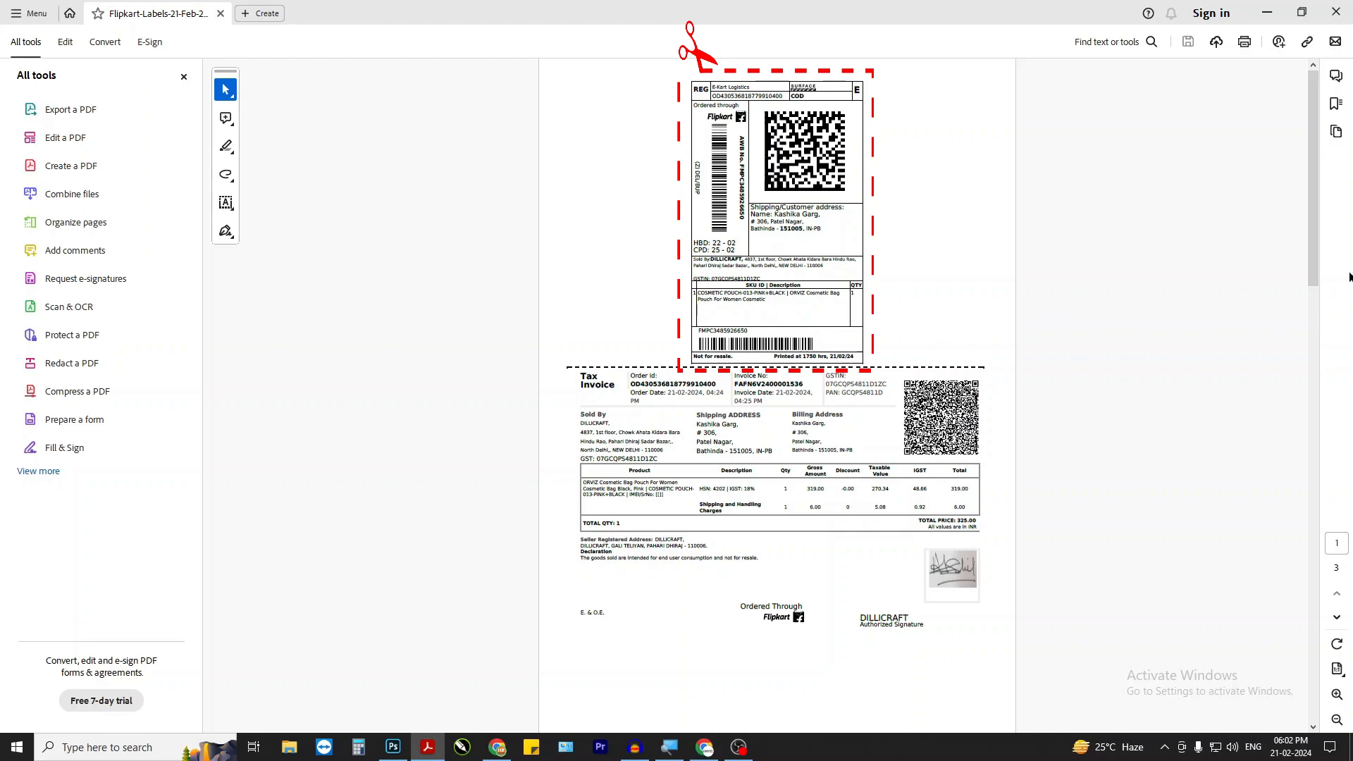
{"action": "mouse_move", "coordinate": [1312, 162]}
{"action": "left_mouse_down"}
{"action": "mouse_move", "coordinate": [1305, 547]}
{"action": "mouse_move", "coordinate": [1306, 171]}
{"action": "left_mouse_up"}
{"action": "left_click", "coordinate": [1281, 7]}
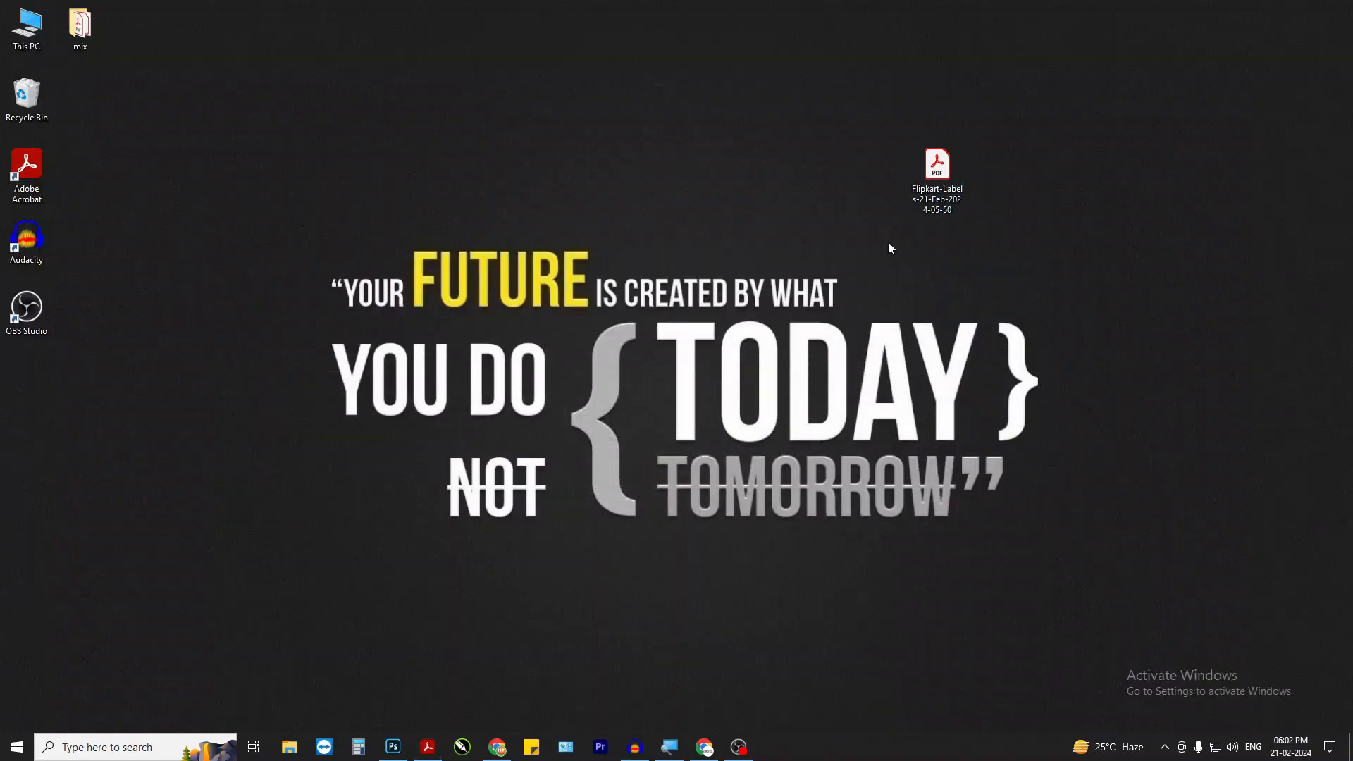
Check the file properties of the Flipkart labels PDF on the desktop and close them without changes.
{"action": "right_click", "coordinate": [924, 172]}
{"action": "left_click", "coordinate": [1064, 494]}
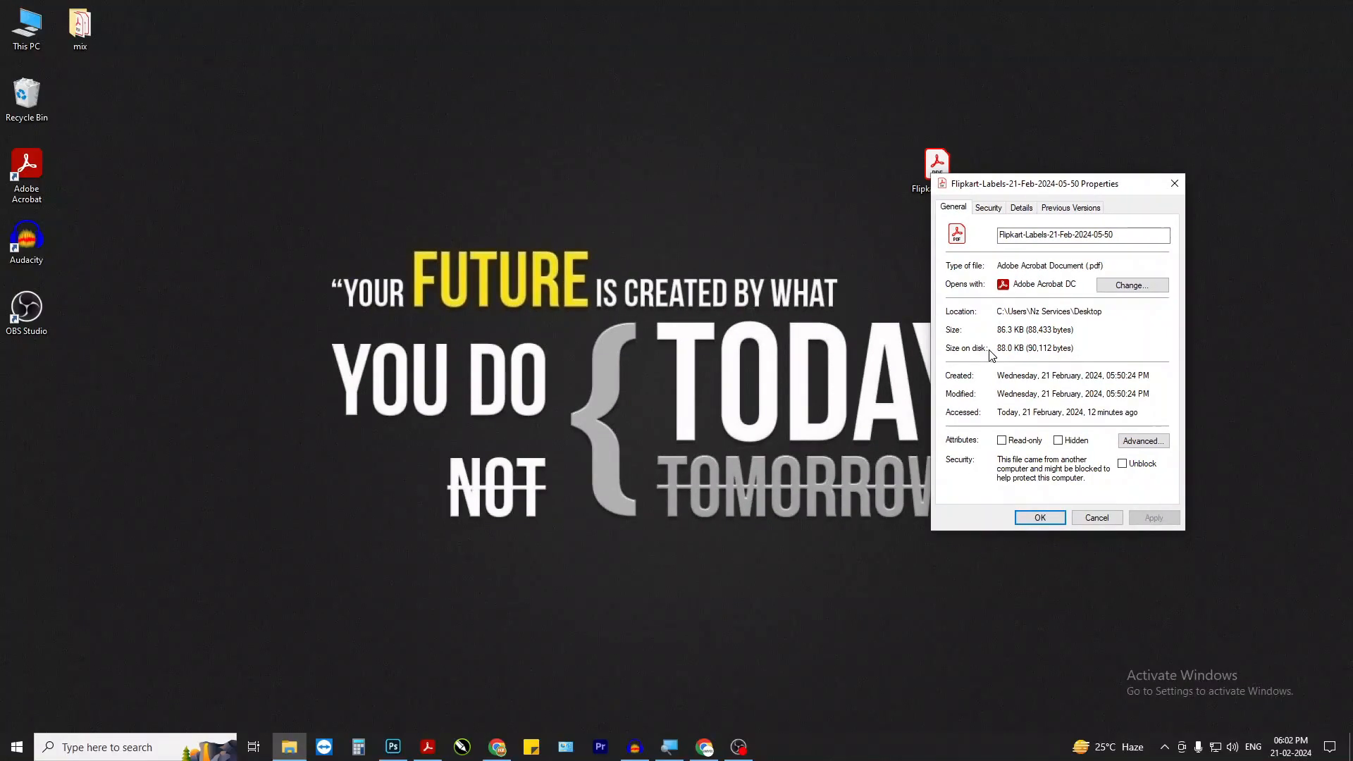
{"action": "left_click", "coordinate": [1092, 517]}
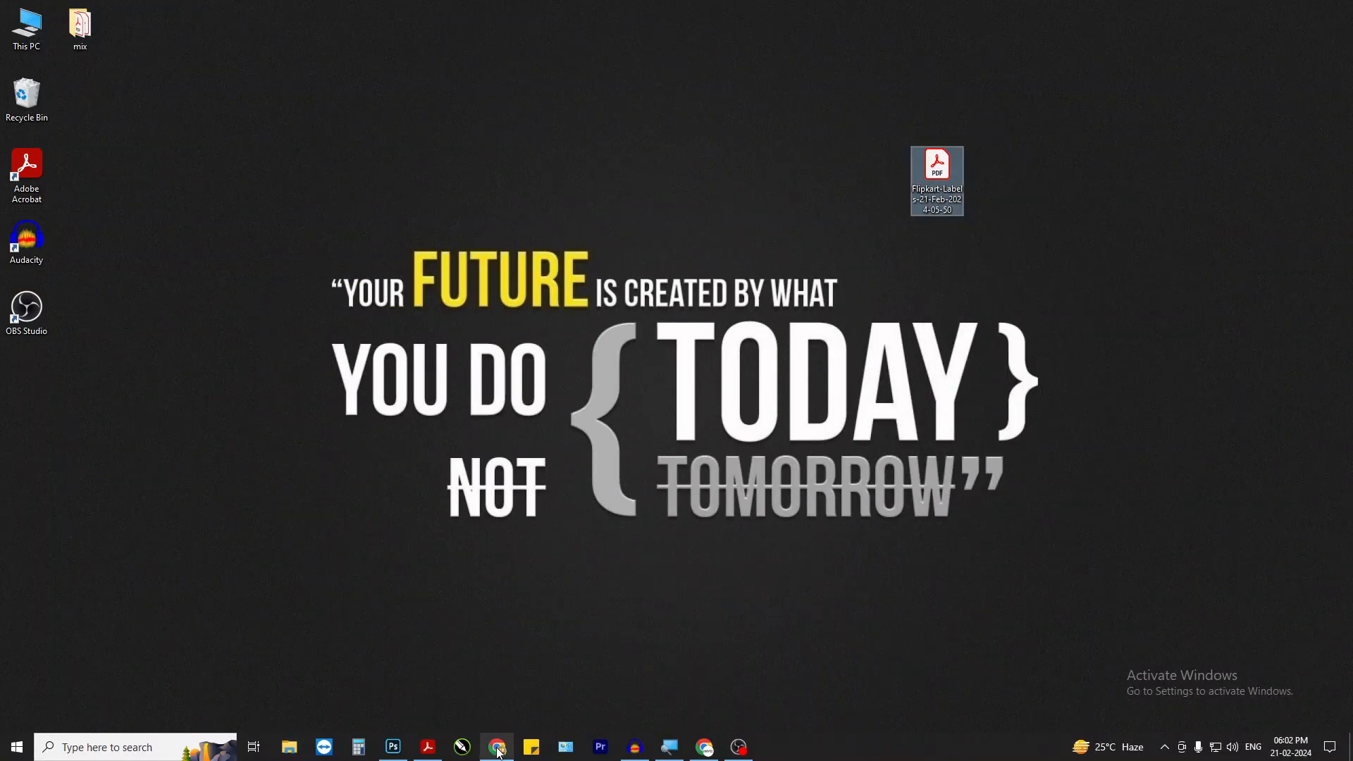
Switch to Chrome, upload Flipkart-Labels-21-Feb-2024-05-50.pdf to the crop tool and choose the "Preview pages & select" option.
{"action": "left_click", "coordinate": [498, 749]}
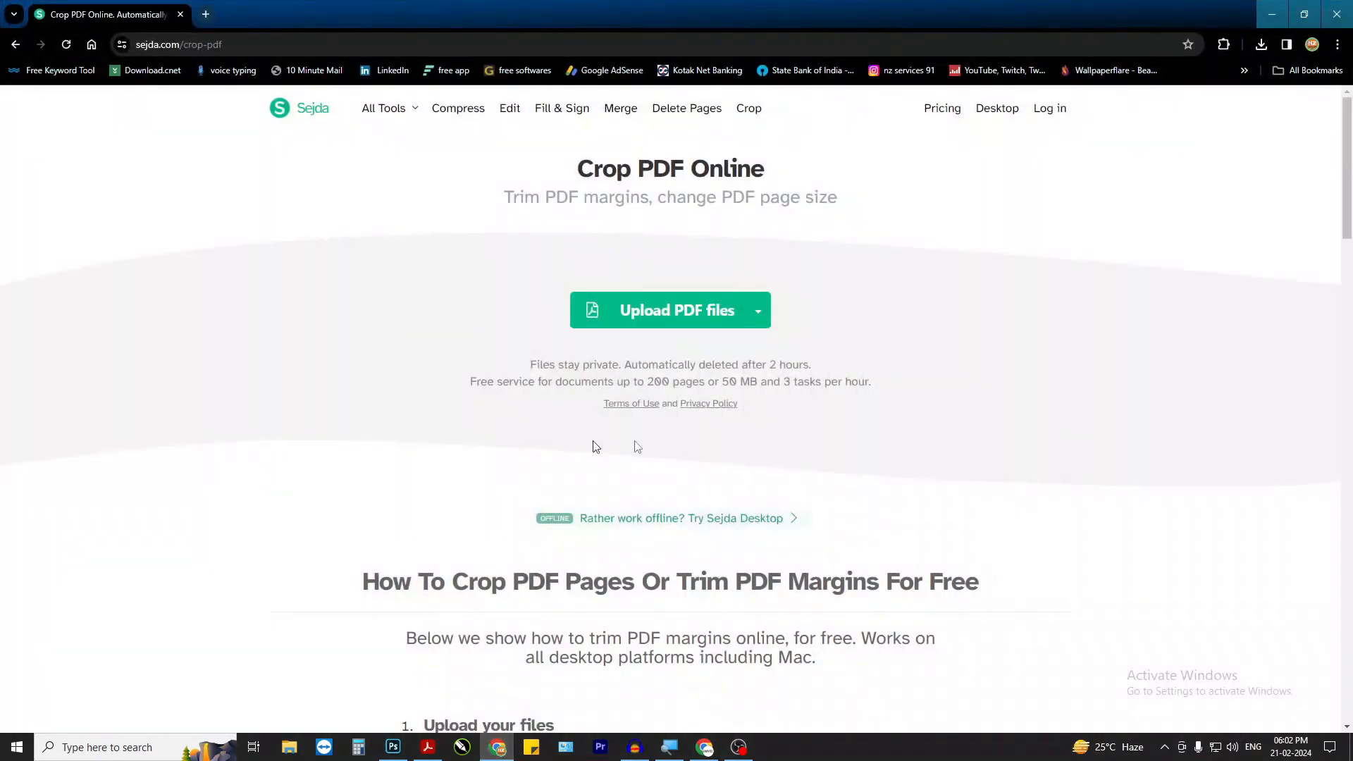
{"action": "left_click", "coordinate": [687, 318]}
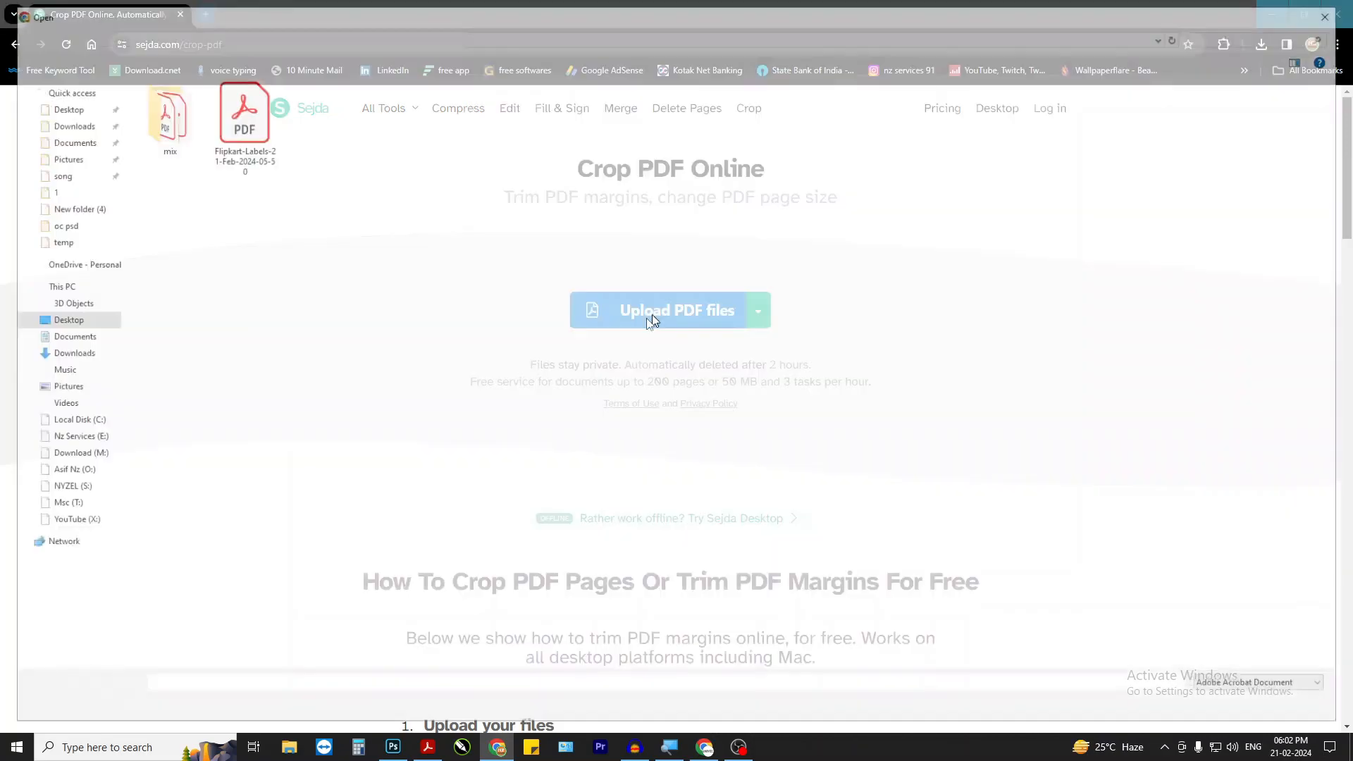
{"action": "double_click", "coordinate": [252, 132]}
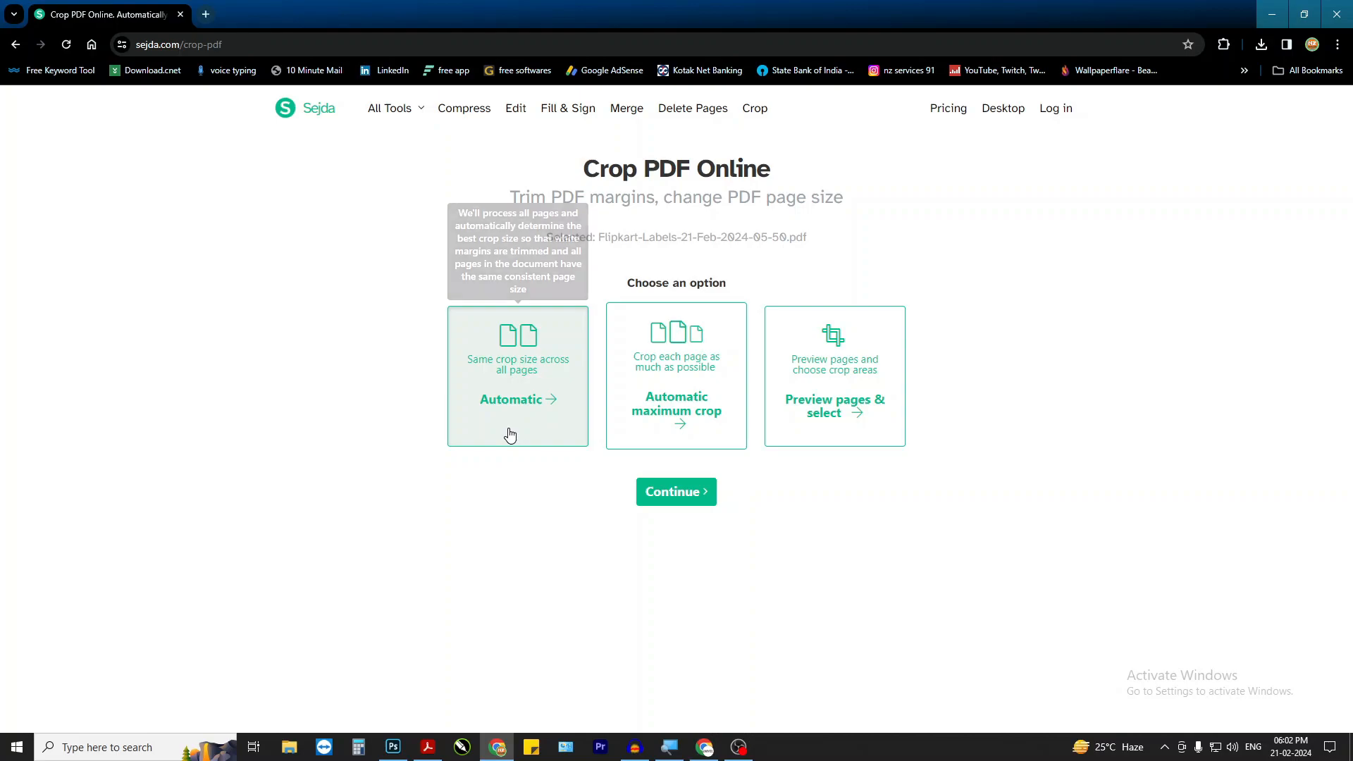
{"action": "left_click", "coordinate": [673, 427]}
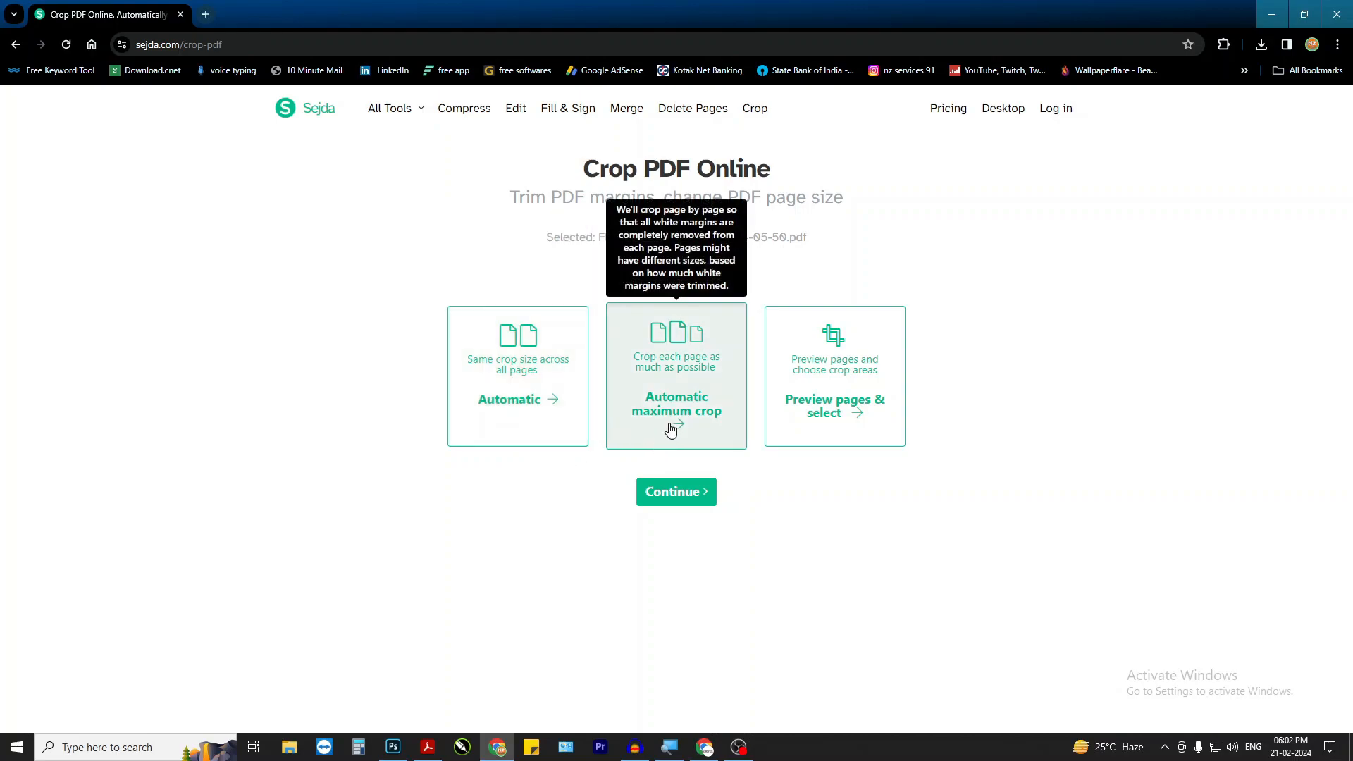
{"action": "left_click", "coordinate": [833, 414]}
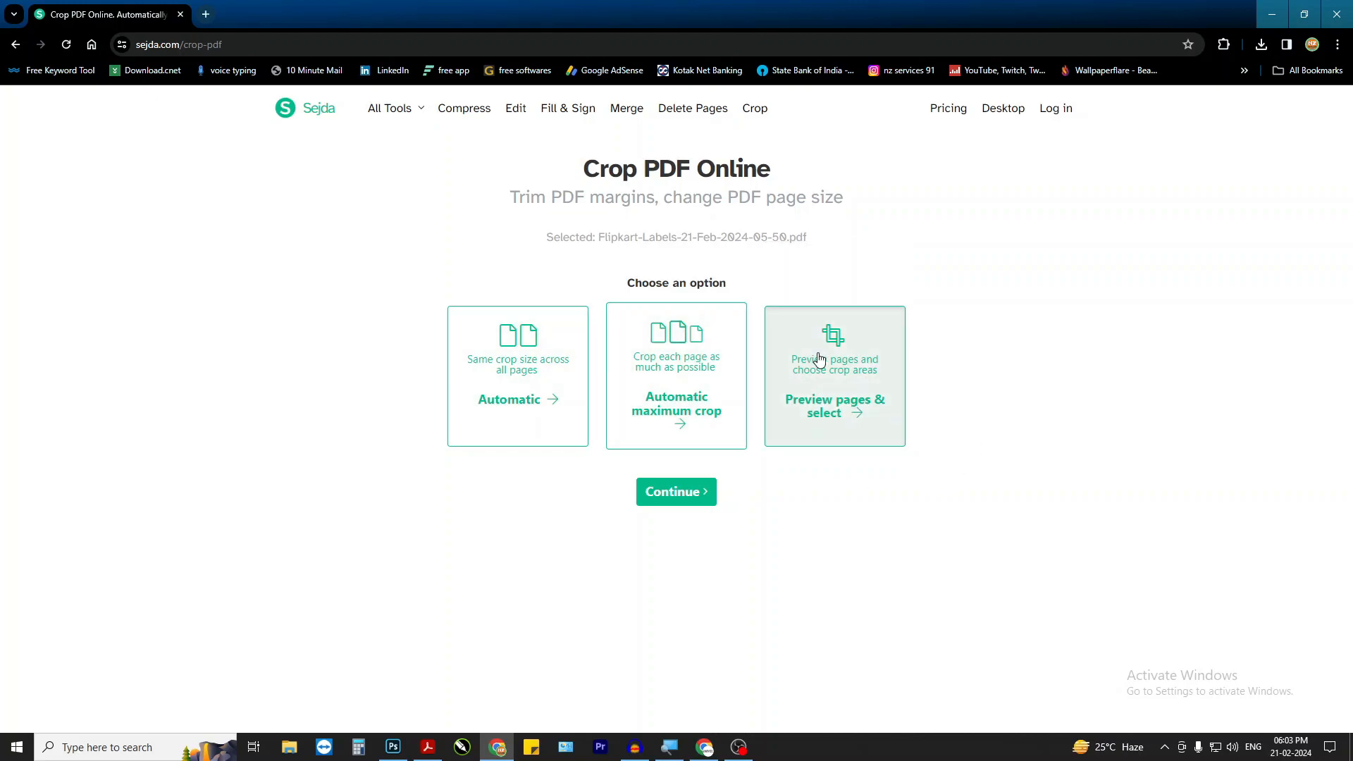
{"action": "left_click", "coordinate": [839, 389]}
Draw a crop area about 3.10 by 4.99 inches around the shipping label in the blended preview, excluding the tax invoice.
{"action": "scroll", "coordinate": [960, 380], "scroll_direction": "down", "scroll_amount": 7}
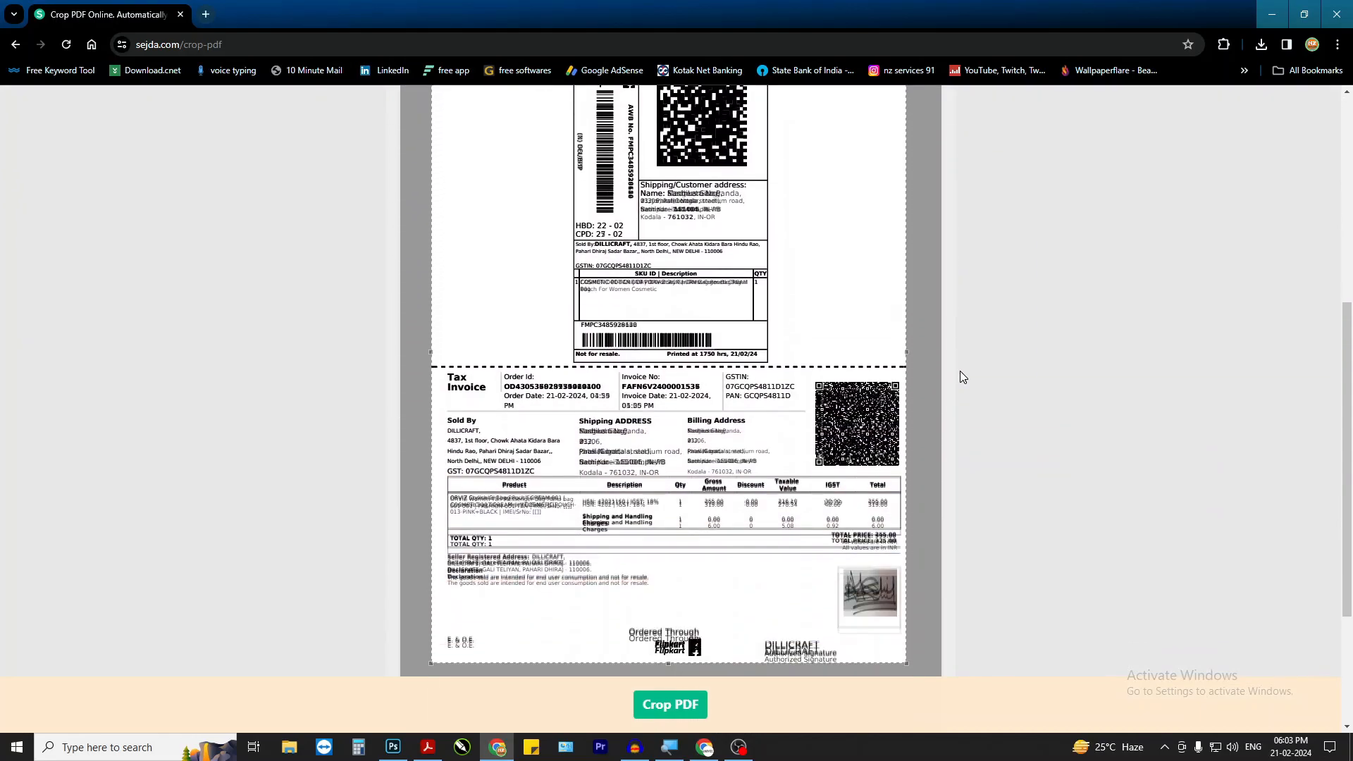
{"action": "scroll", "coordinate": [958, 446], "scroll_direction": "up", "scroll_amount": 3}
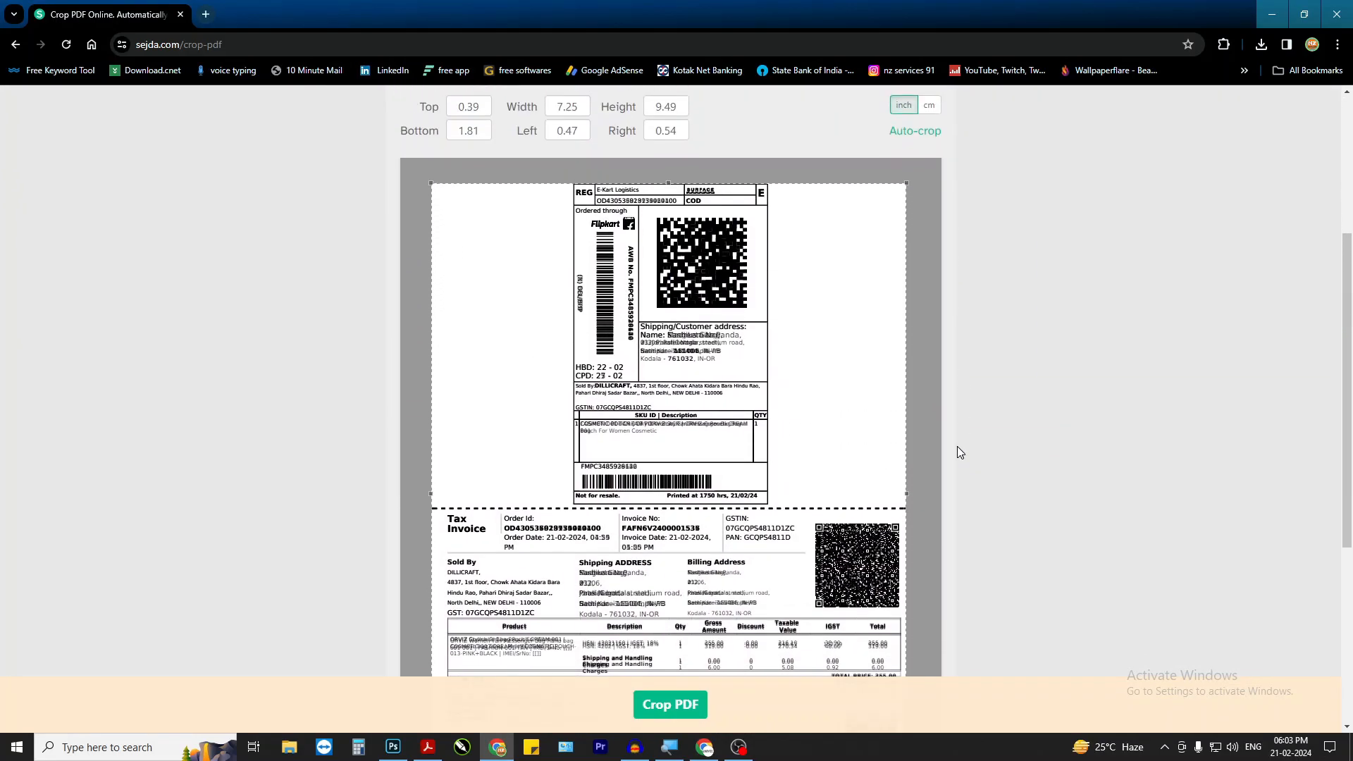
{"action": "scroll", "coordinate": [957, 451], "scroll_direction": "down", "scroll_amount": 2}
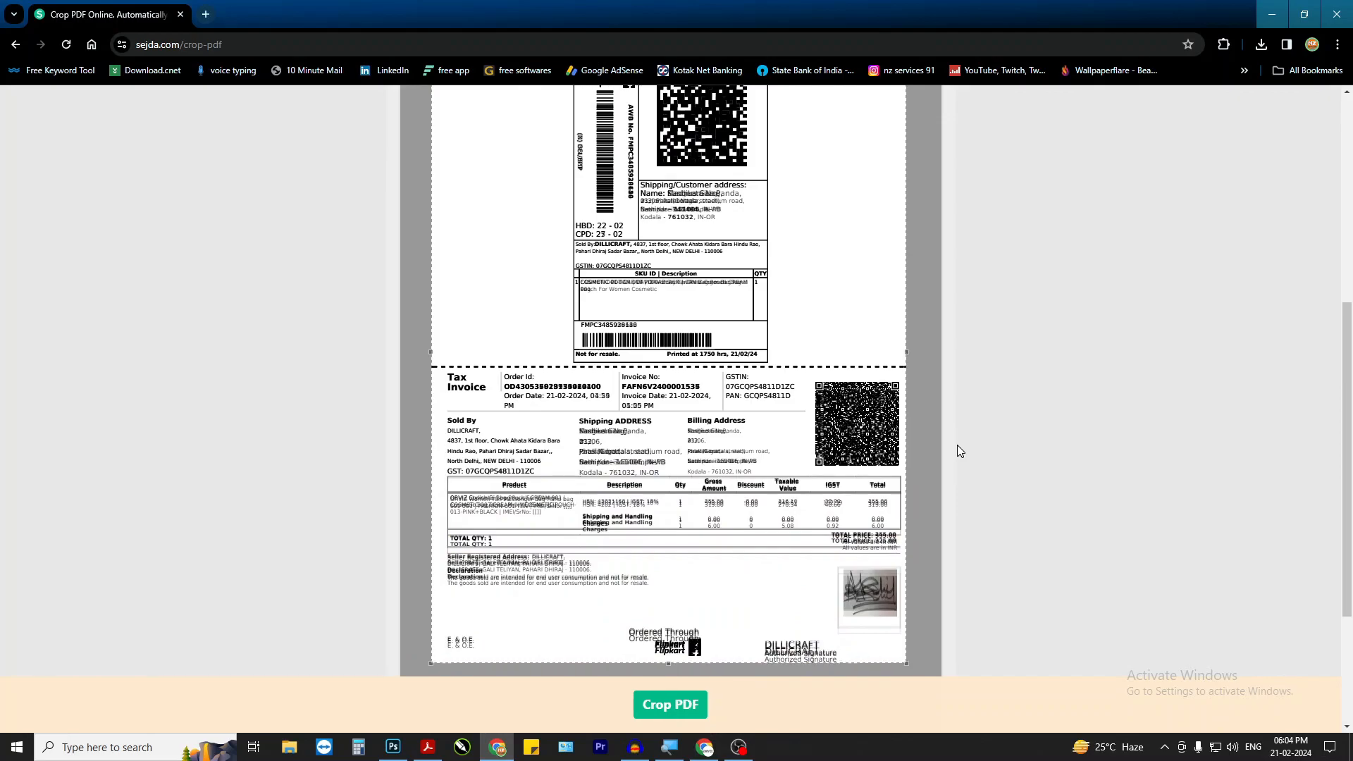
{"action": "scroll", "coordinate": [854, 471], "scroll_direction": "up", "scroll_amount": 1}
{"action": "scroll", "coordinate": [854, 471], "scroll_direction": "up", "scroll_amount": 2}
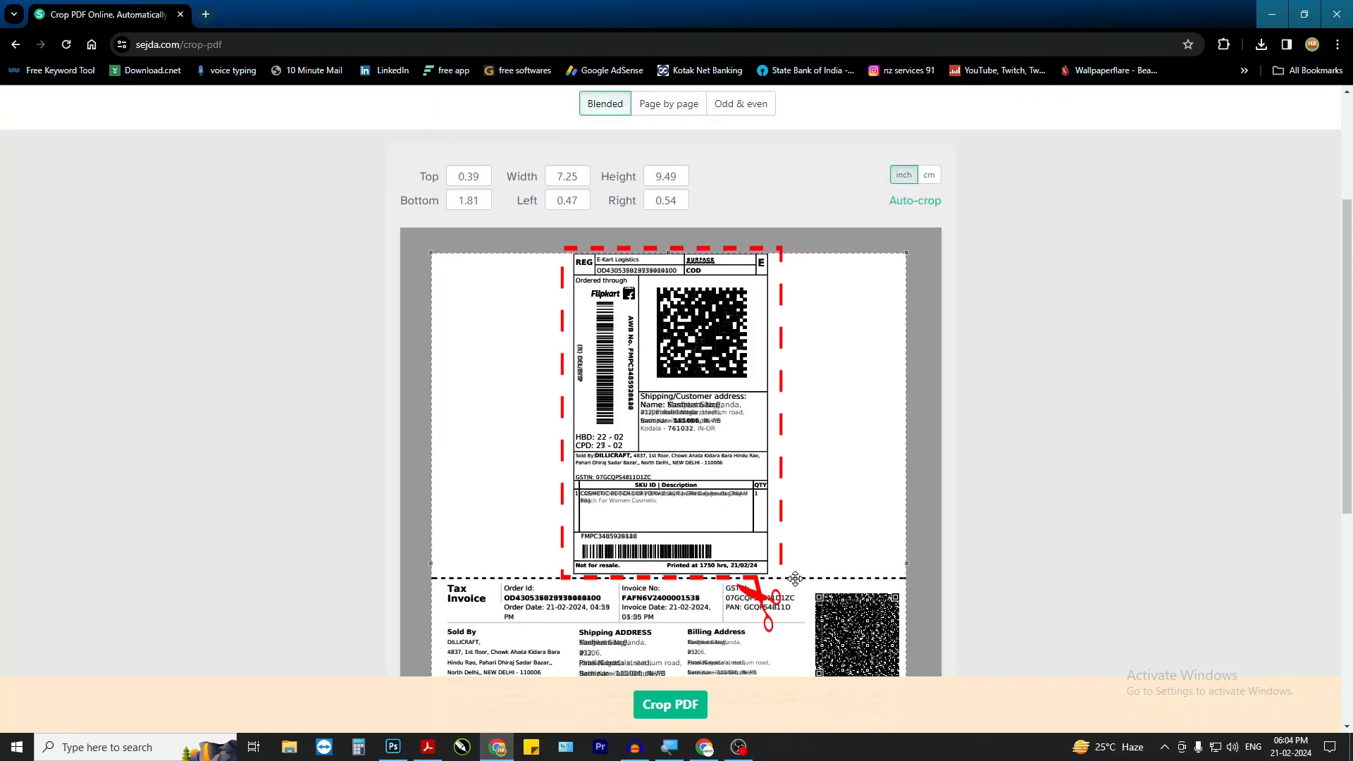
{"action": "scroll", "coordinate": [505, 458], "scroll_direction": "down", "scroll_amount": 2}
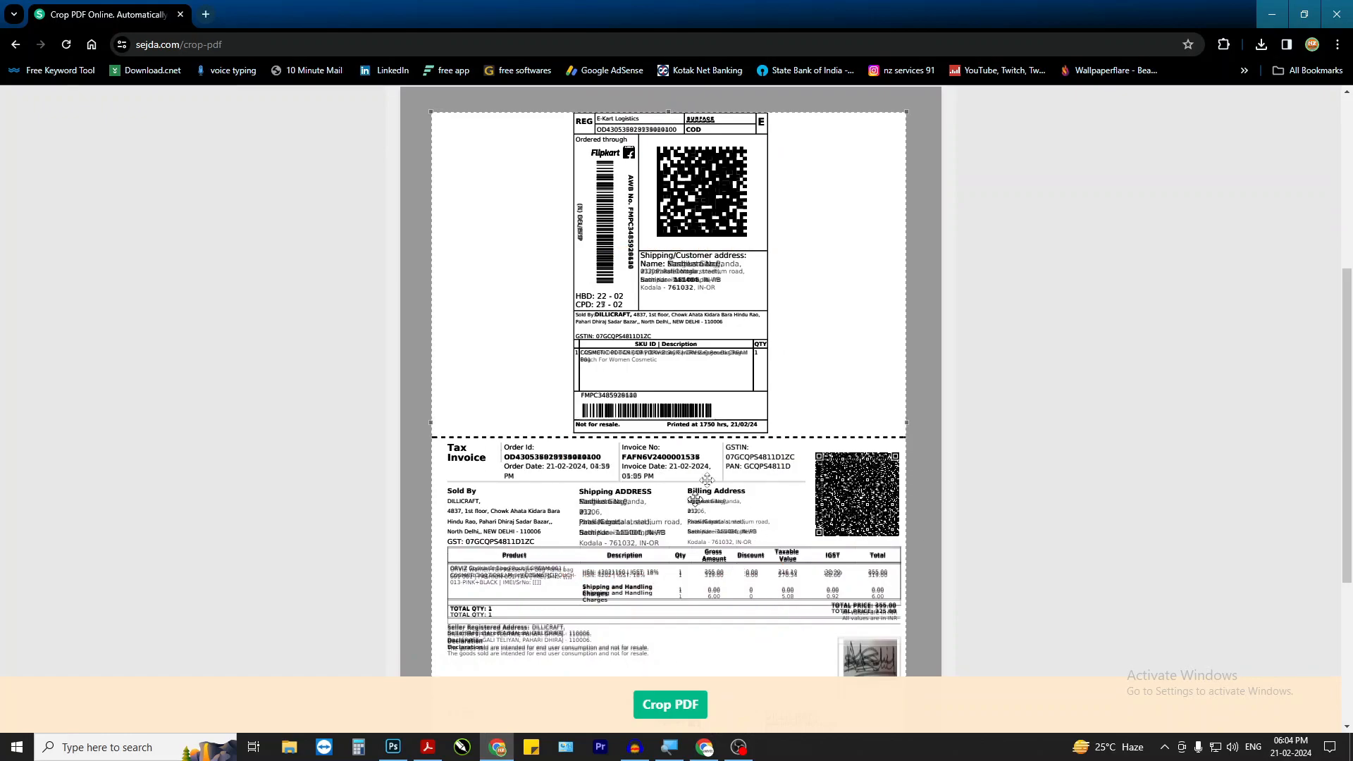
{"action": "scroll", "coordinate": [798, 411], "scroll_direction": "up", "scroll_amount": 3}
{"action": "scroll", "coordinate": [778, 345], "scroll_direction": "down", "scroll_amount": 1}
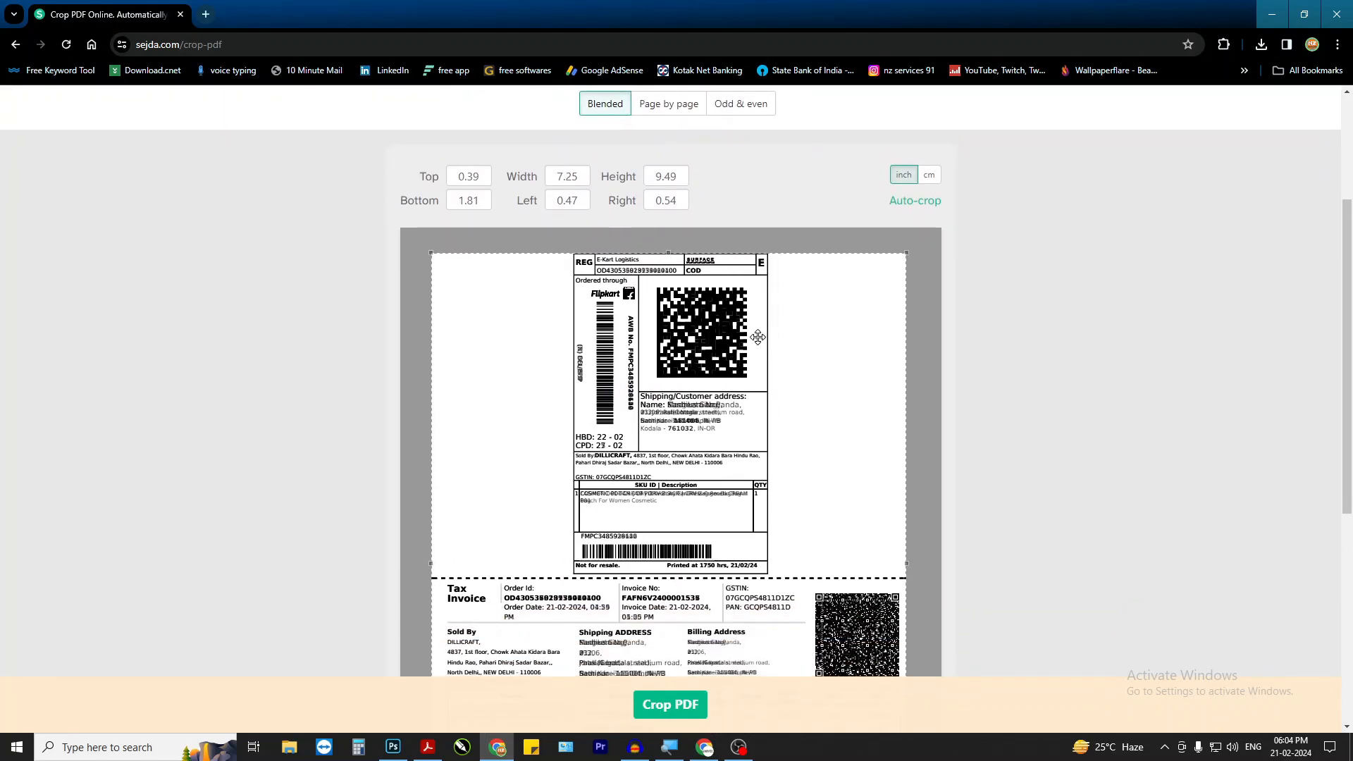
{"action": "left_click", "coordinate": [567, 247]}
{"action": "left_click_drag", "start_coordinate": [595, 298], "coordinate": [771, 574]}
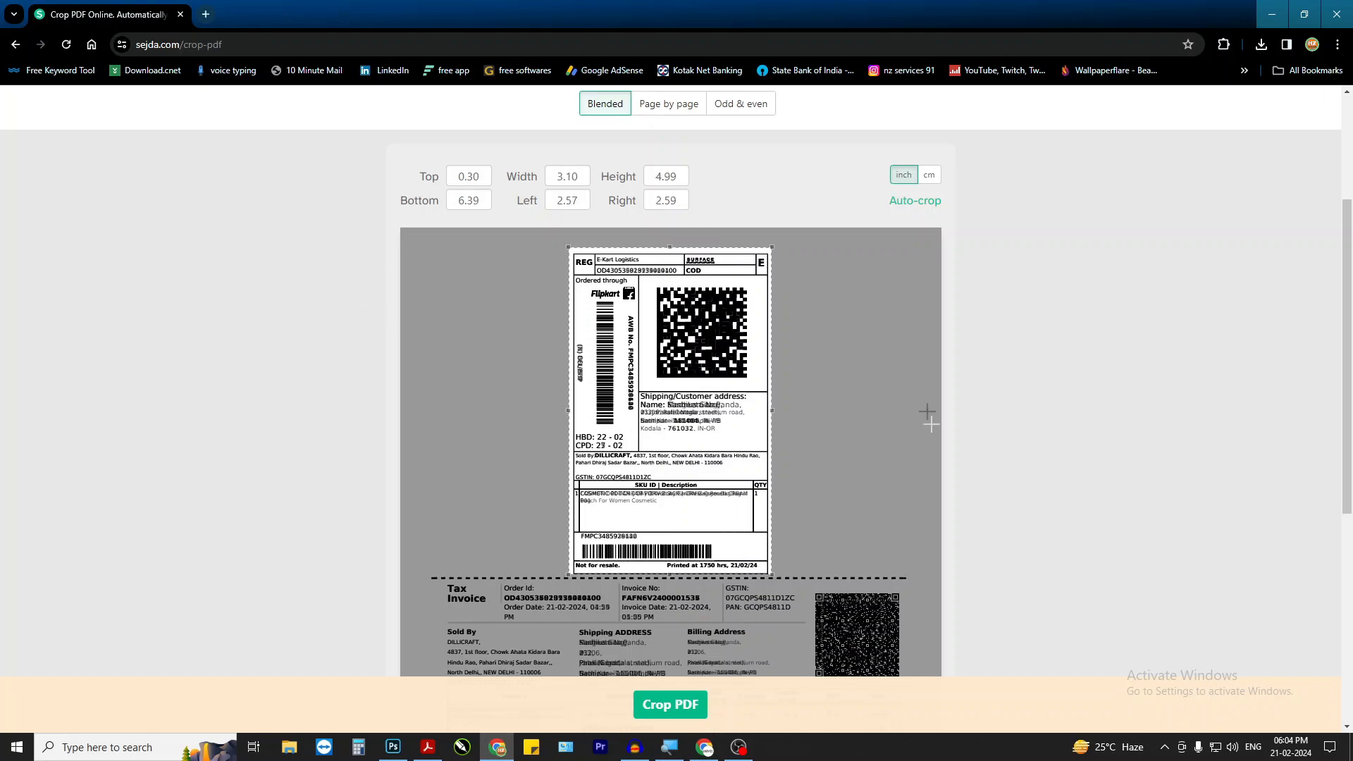
Check the selected area against the whole page and crop the PDF.
{"action": "scroll", "coordinate": [453, 378], "scroll_direction": "down", "scroll_amount": 4}
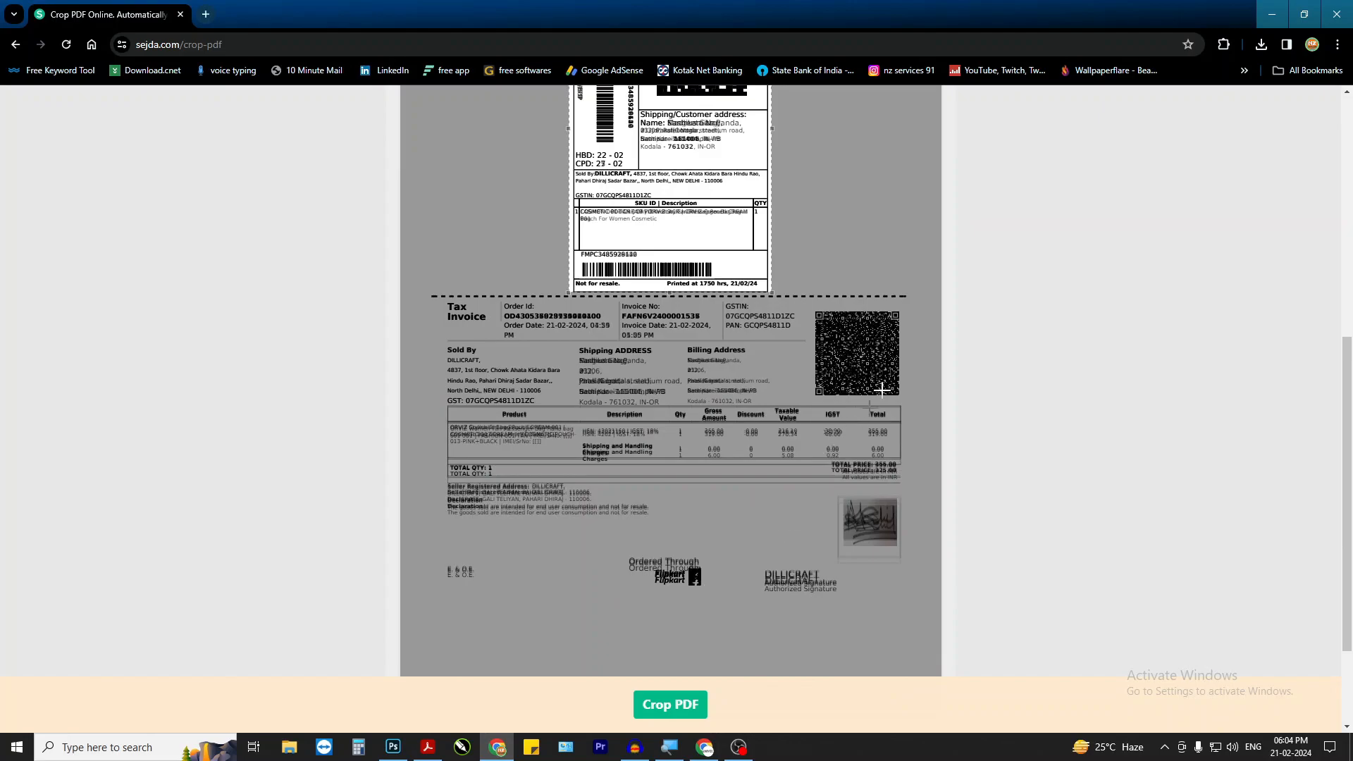
{"action": "scroll", "coordinate": [793, 209], "scroll_direction": "up", "scroll_amount": 3}
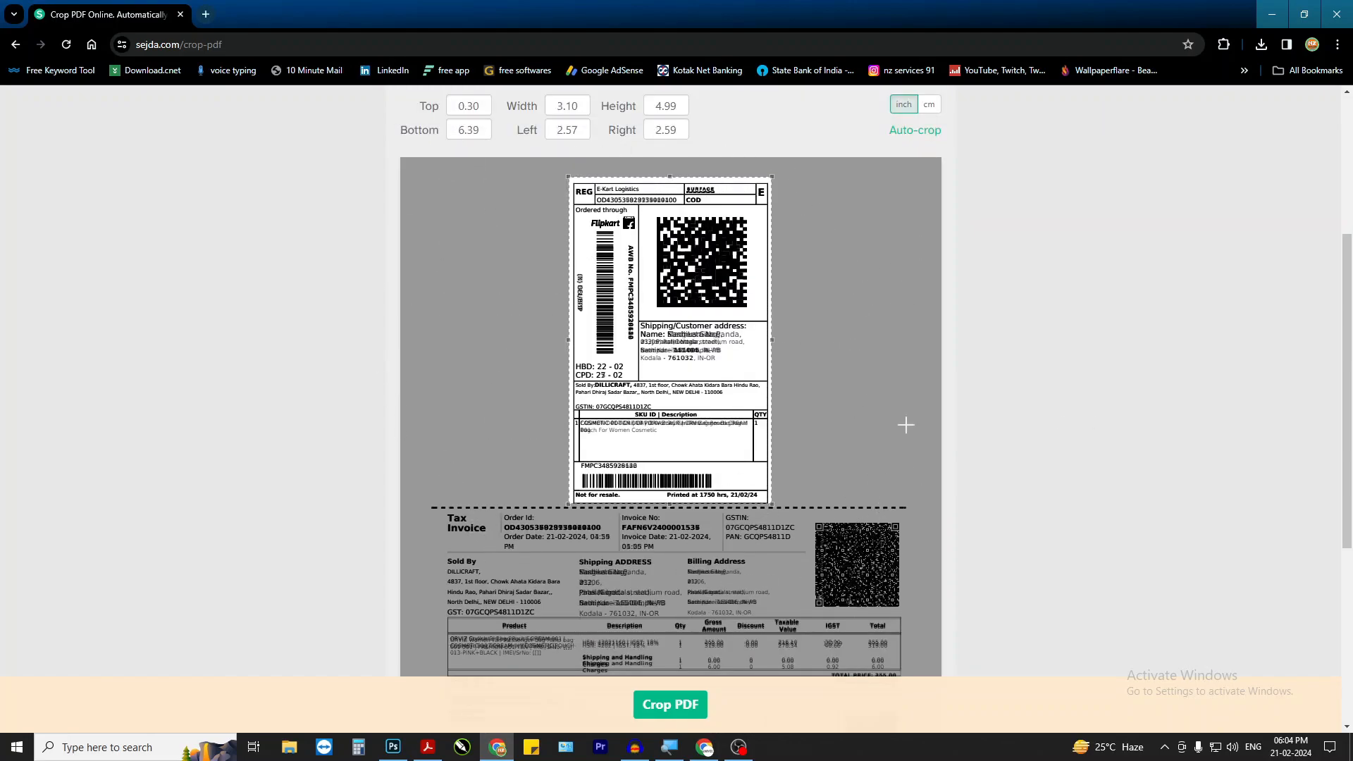
{"action": "scroll", "coordinate": [779, 559], "scroll_direction": "down", "scroll_amount": 3}
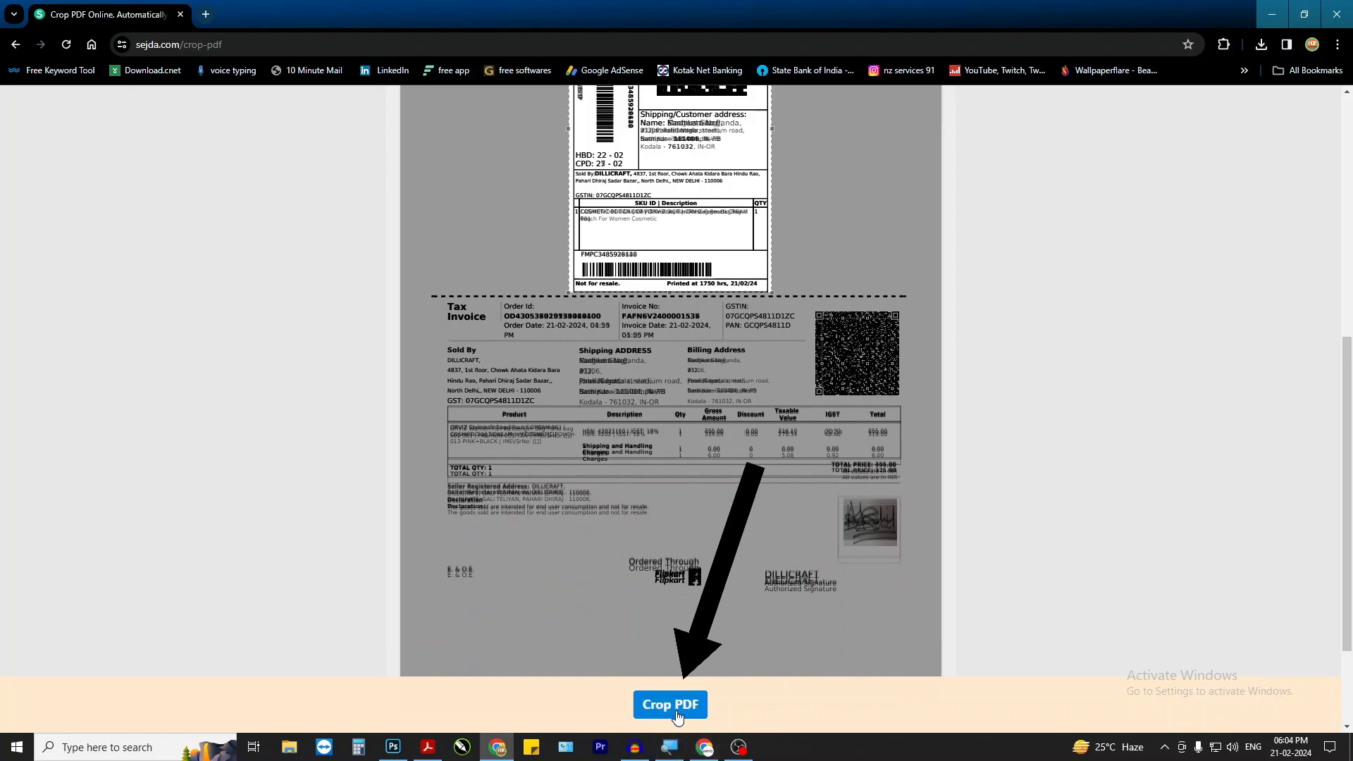
{"action": "left_click", "coordinate": [684, 709]}
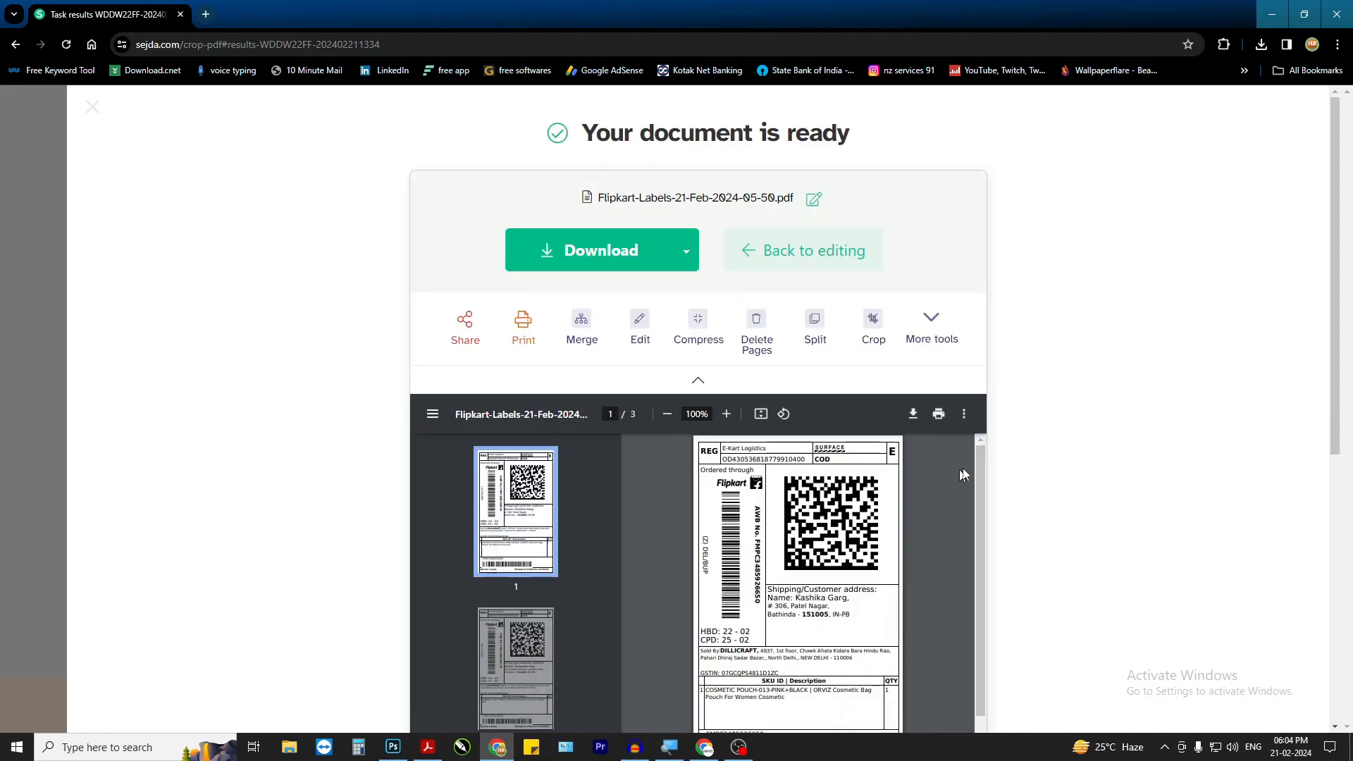
Examine all three pages of the cropped document in the result preview.
{"action": "scroll", "coordinate": [1051, 446], "scroll_direction": "down", "scroll_amount": 3}
{"action": "scroll", "coordinate": [634, 423], "scroll_direction": "down", "scroll_amount": 1}
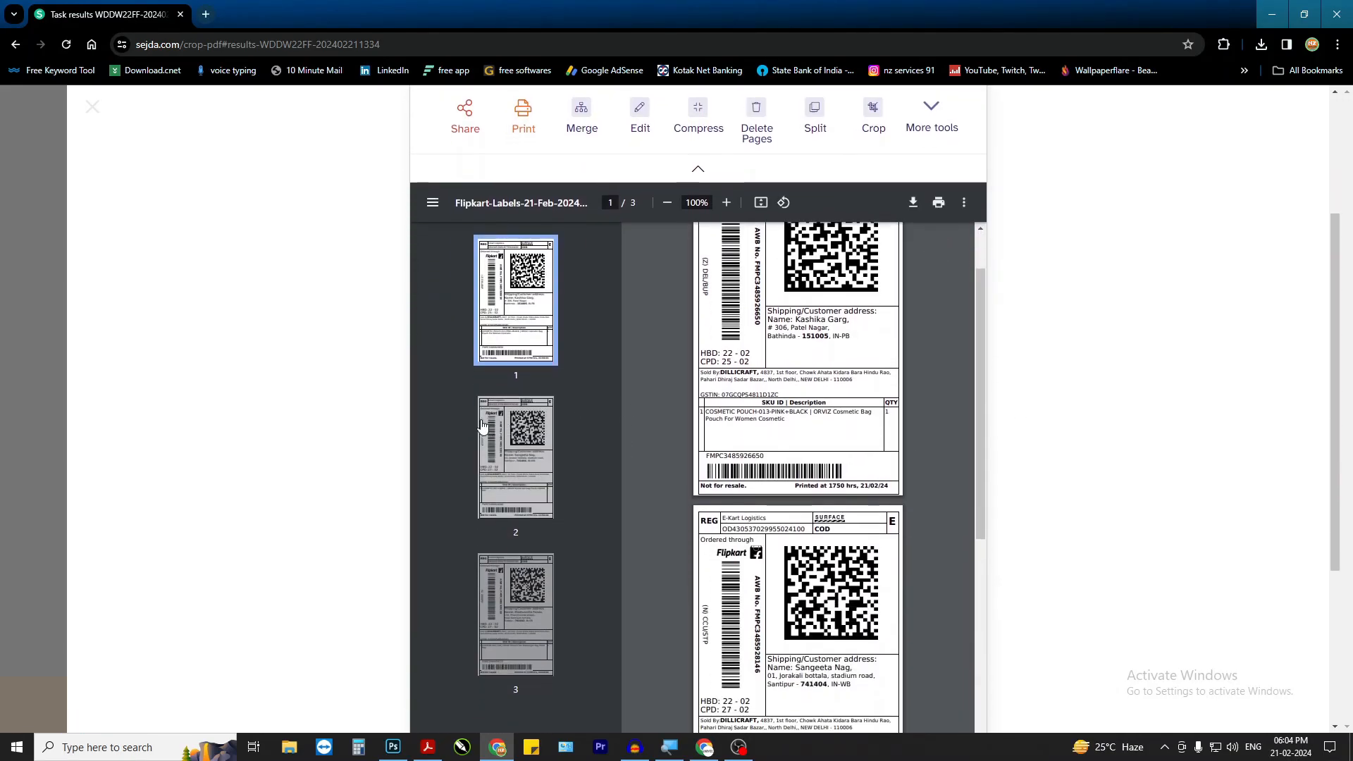
{"action": "scroll", "coordinate": [481, 425], "scroll_direction": "down", "scroll_amount": 1}
{"action": "left_click", "coordinate": [532, 423]}
{"action": "left_click", "coordinate": [520, 535]}
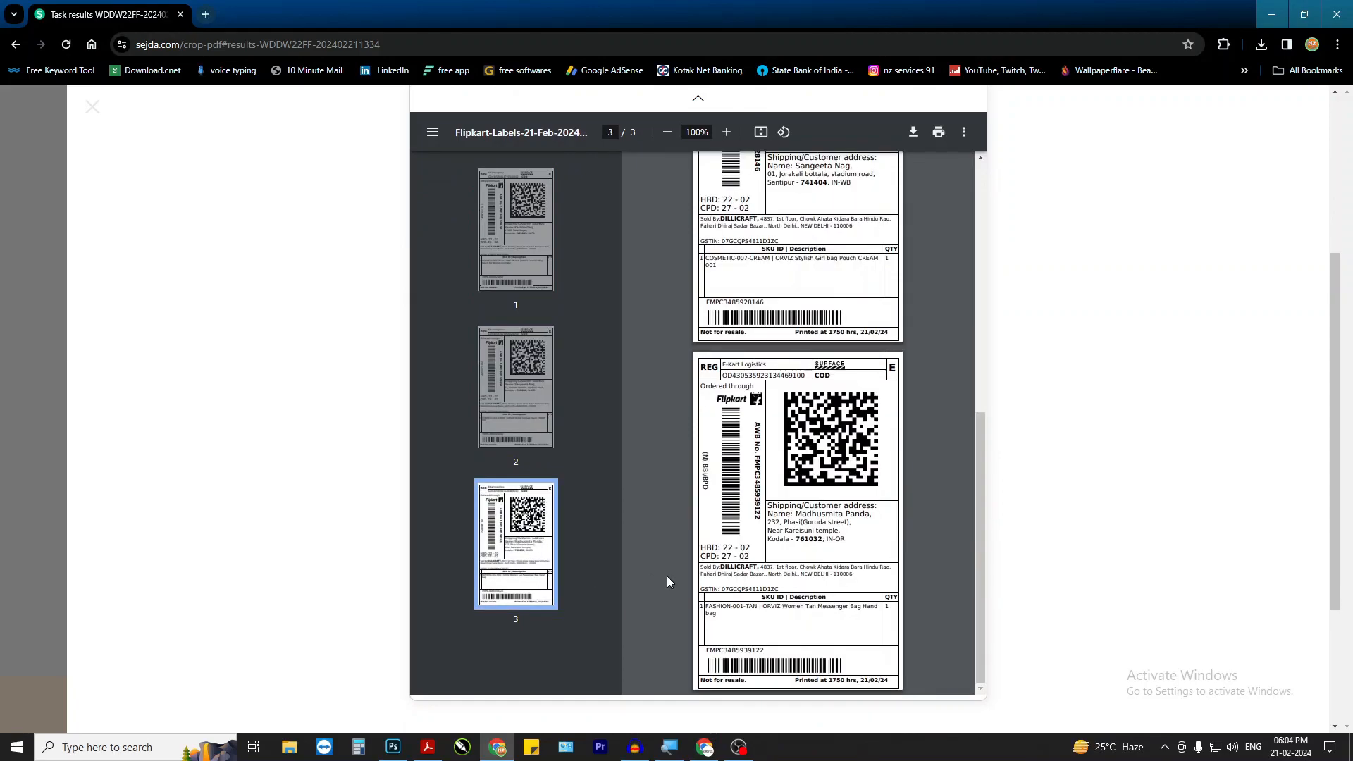
{"action": "scroll", "coordinate": [668, 449], "scroll_direction": "up", "scroll_amount": 2}
{"action": "left_click", "coordinate": [540, 364]}
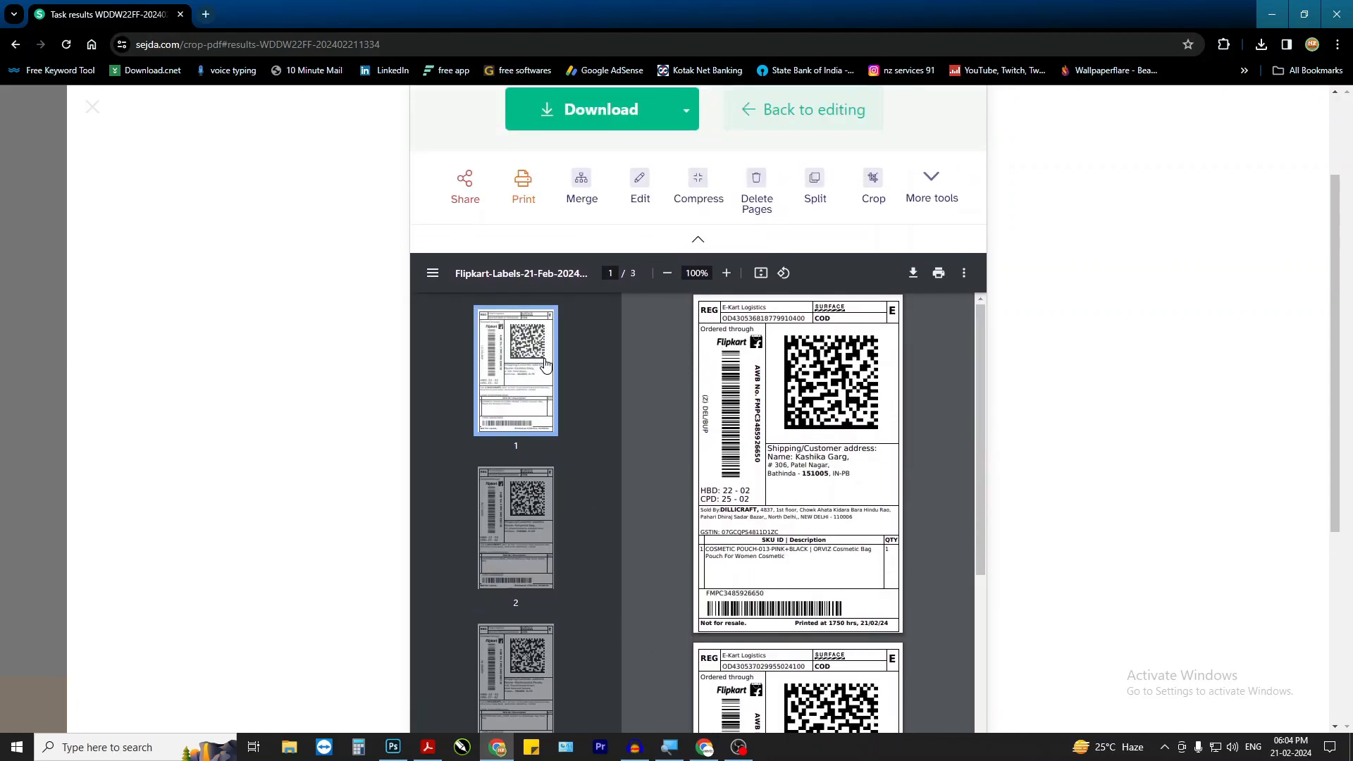
{"action": "scroll", "coordinate": [874, 349], "scroll_direction": "down", "scroll_amount": 2}
{"action": "scroll", "coordinate": [877, 450], "scroll_direction": "down", "scroll_amount": 4}
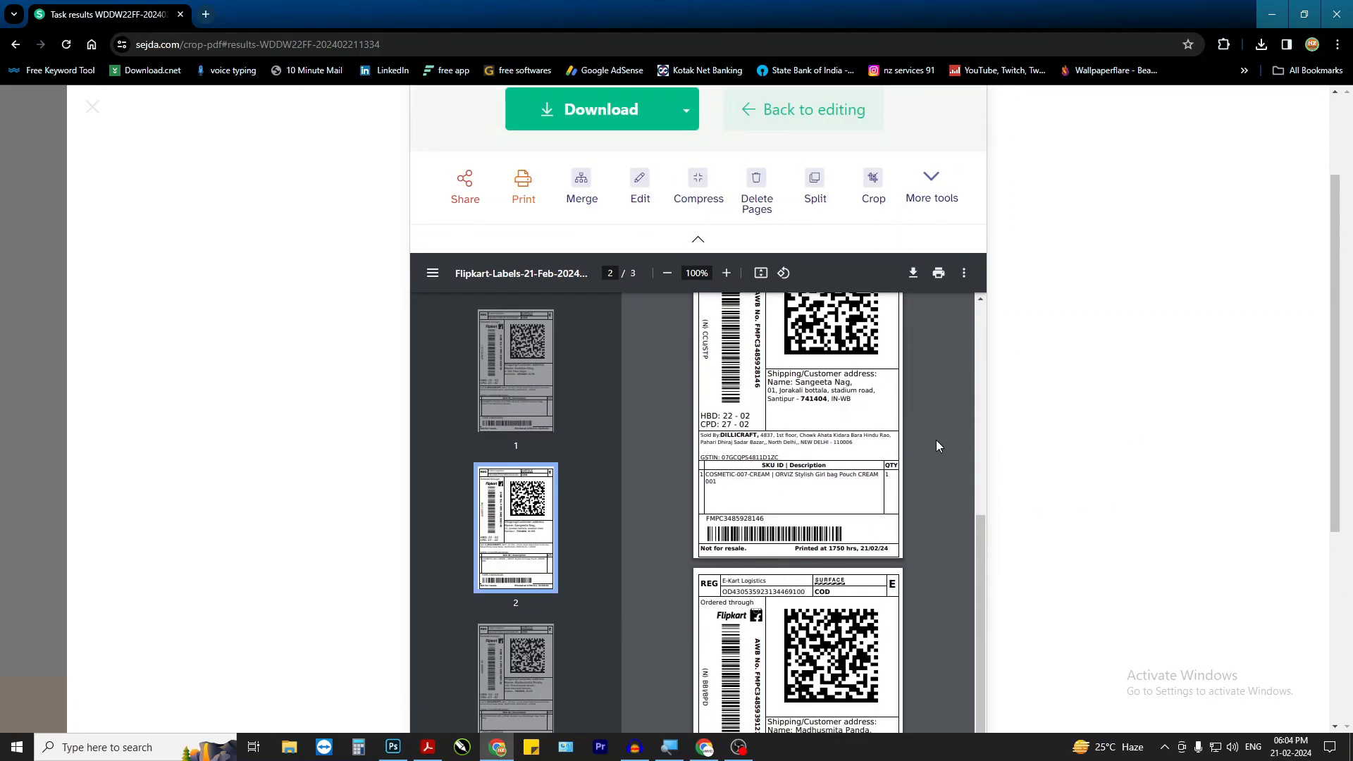
{"action": "scroll", "coordinate": [963, 459], "scroll_direction": "down", "scroll_amount": 1}
{"action": "scroll", "coordinate": [806, 496], "scroll_direction": "down", "scroll_amount": 3}
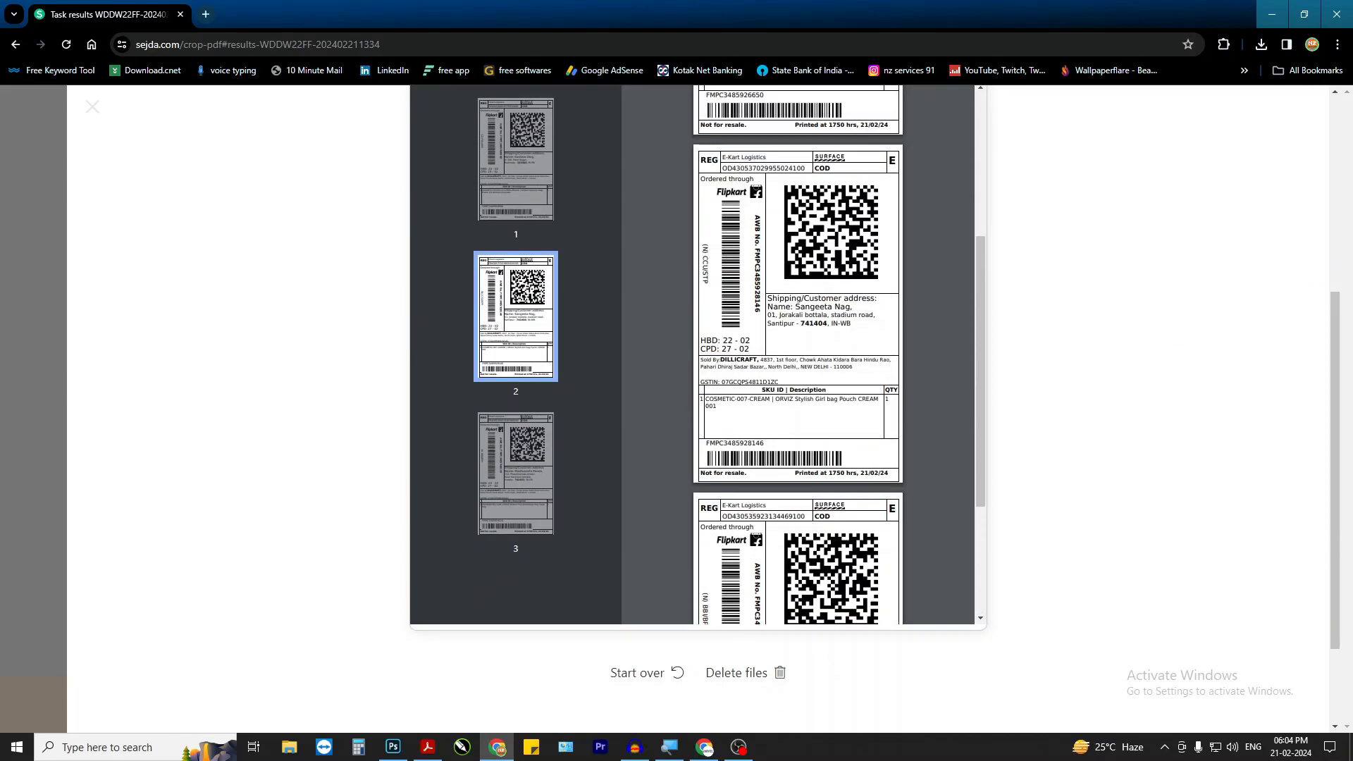
{"action": "scroll", "coordinate": [806, 485], "scroll_direction": "up", "scroll_amount": 8}
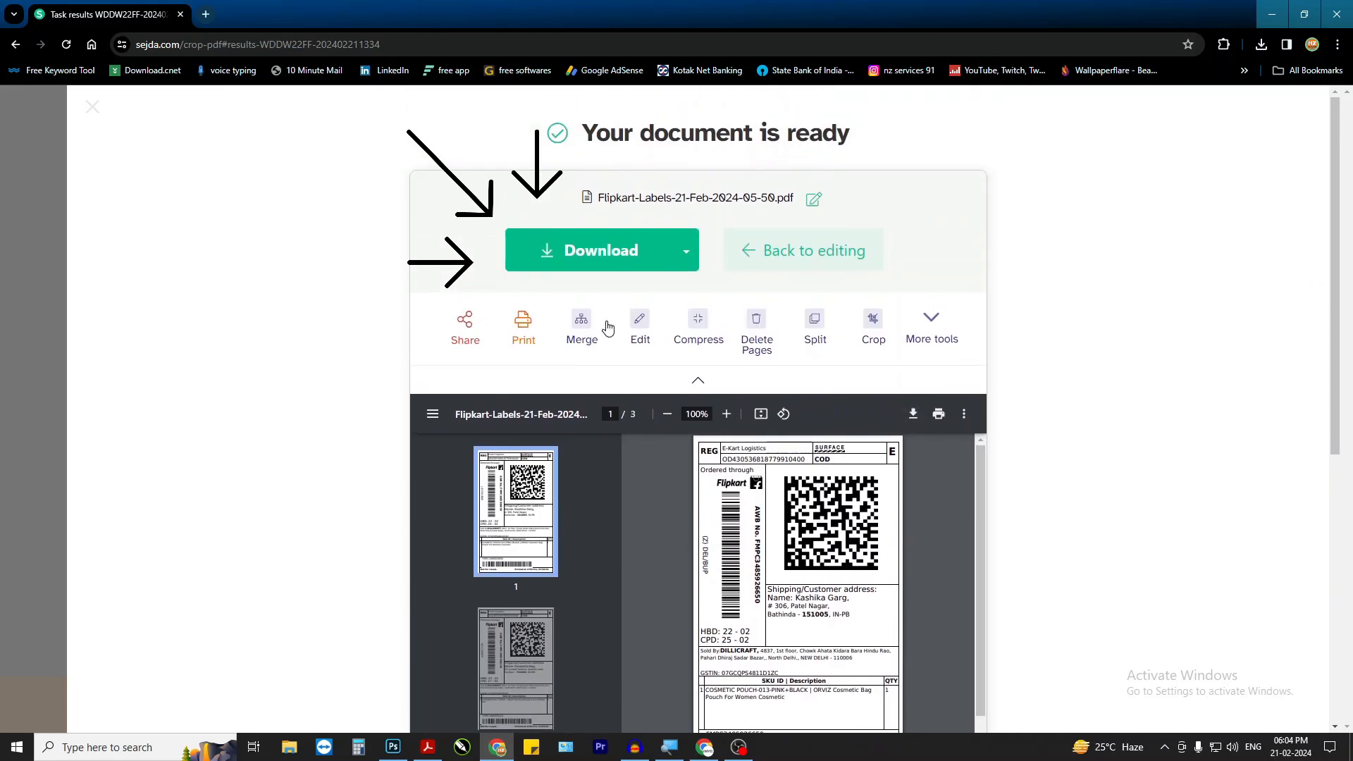
Download the cropped PDF to the Desktop as Flipkart-Labels-21-Feb-2024-05-50 (1) and move its icon to the desktop's upper middle area.
{"action": "left_click", "coordinate": [600, 252]}
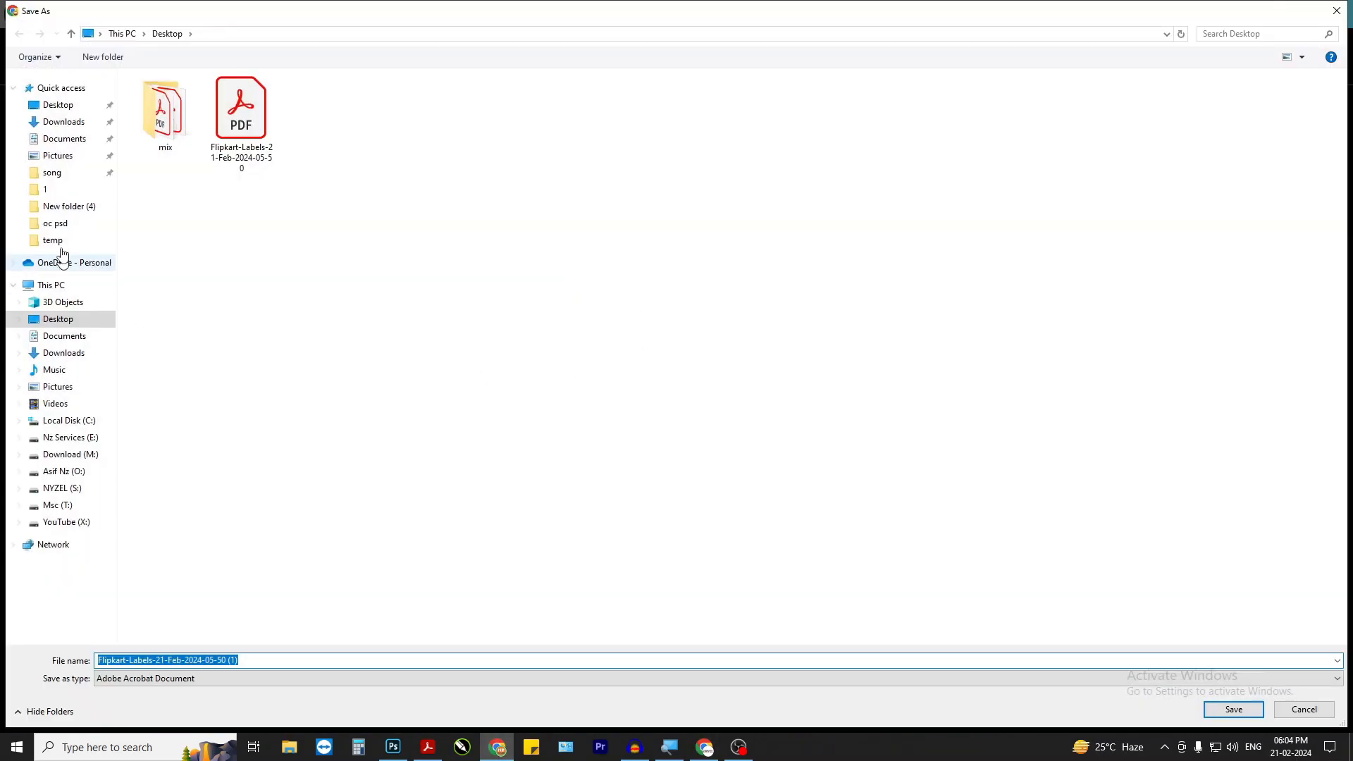
{"action": "left_click", "coordinate": [1255, 710]}
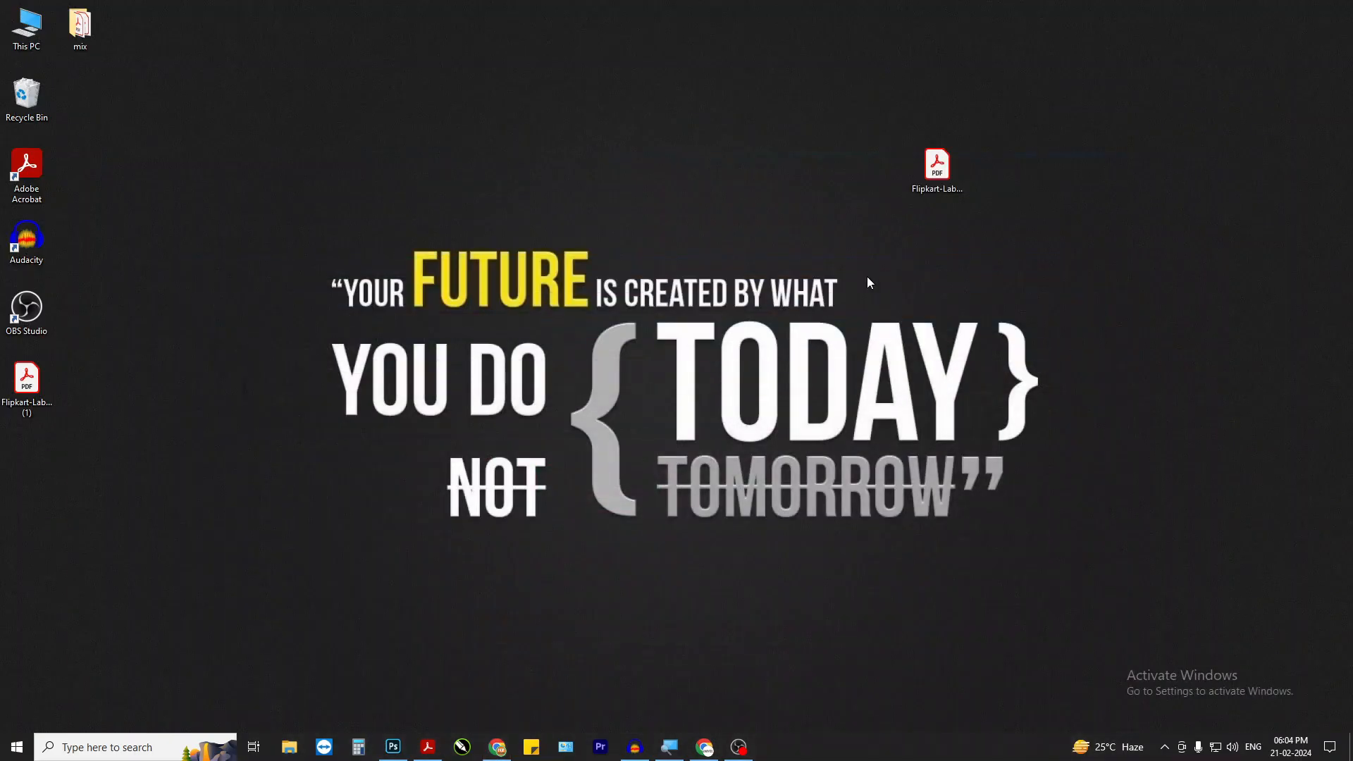
{"action": "left_click_drag", "start_coordinate": [28, 379], "coordinate": [582, 178]}
Open the downloaded cropped PDF in Adobe Acrobat, look through its labels and close Acrobat.
{"action": "double_click", "coordinate": [582, 178]}
{"action": "scroll", "coordinate": [1036, 423], "scroll_direction": "down", "scroll_amount": 3}
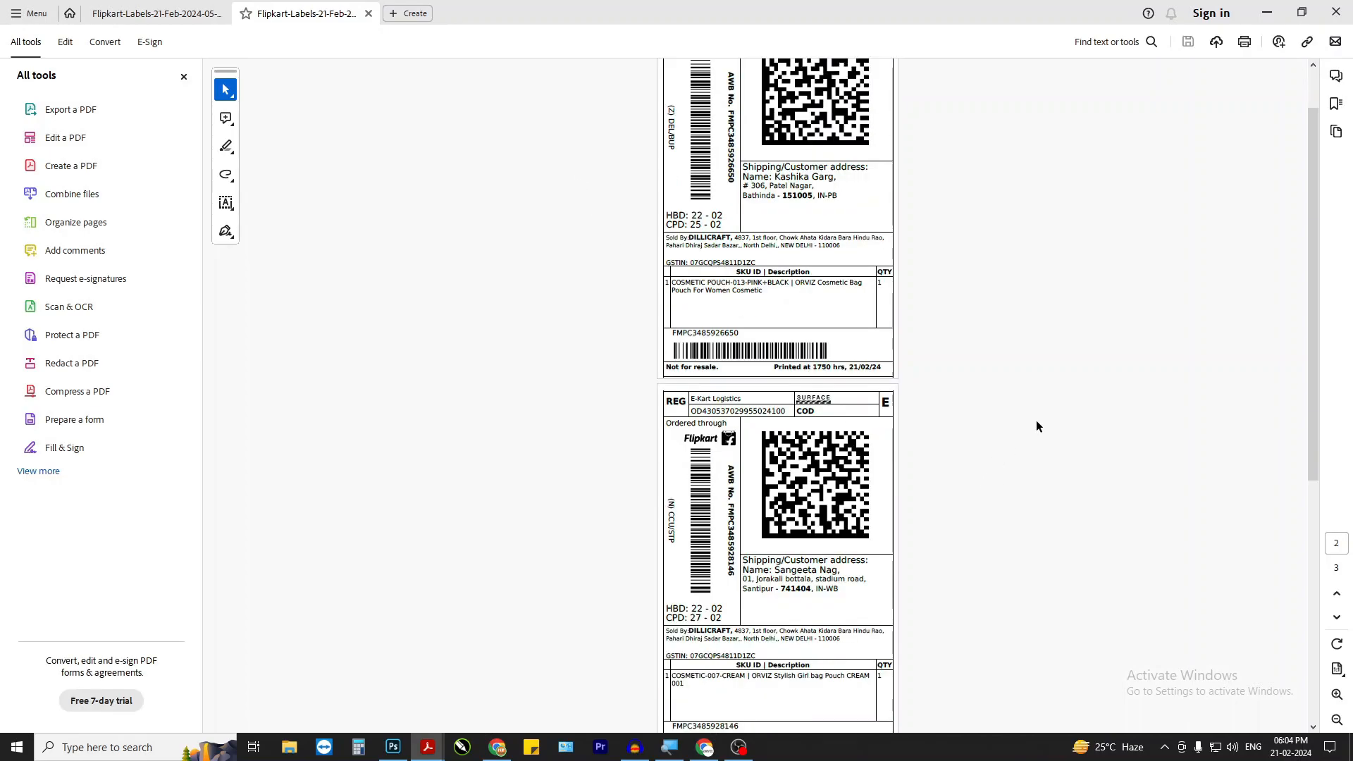
{"action": "scroll", "coordinate": [1015, 423], "scroll_direction": "up", "scroll_amount": 5}
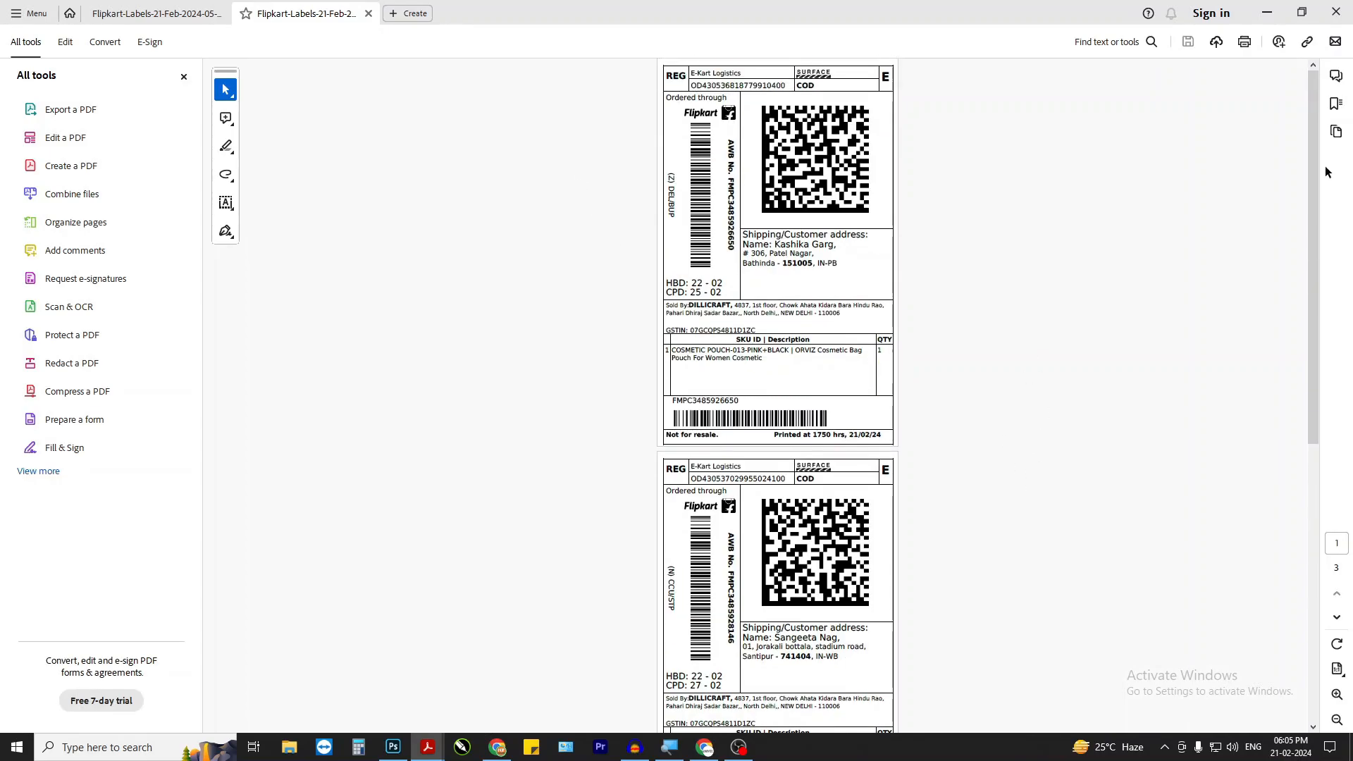
{"action": "left_click", "coordinate": [1336, 12]}
{"action": "left_click", "coordinate": [824, 445]}
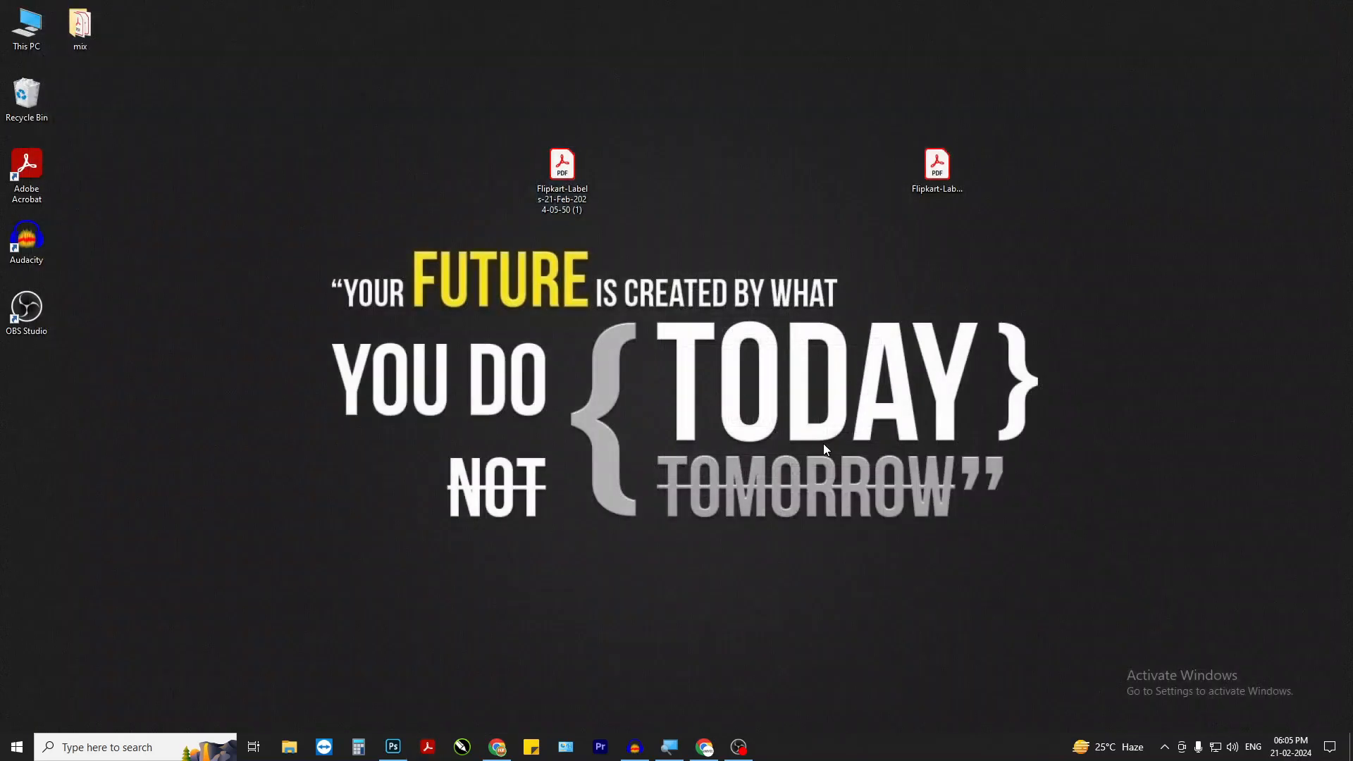